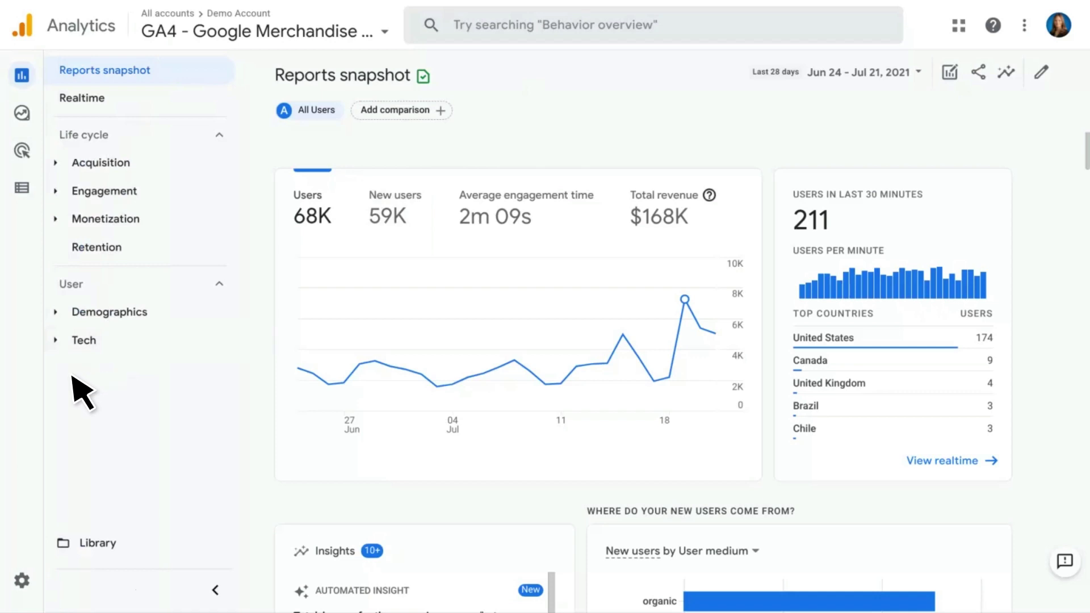
Search 'how many users today' from the Reports snapshot and get 701 users for Jul 22, 2021
{"action": "mouse_move", "coordinate": [36, 370]}
{"action": "scroll", "coordinate": [943, 250], "scroll_direction": "down", "scroll_amount": 5}
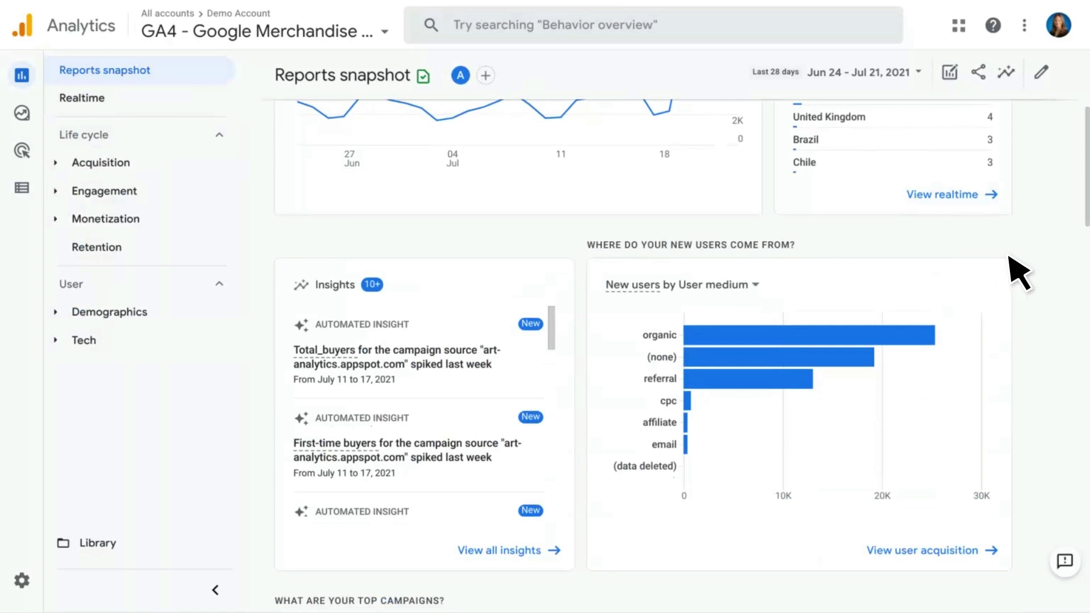
{"action": "scroll", "coordinate": [1010, 259], "scroll_direction": "down", "scroll_amount": 3}
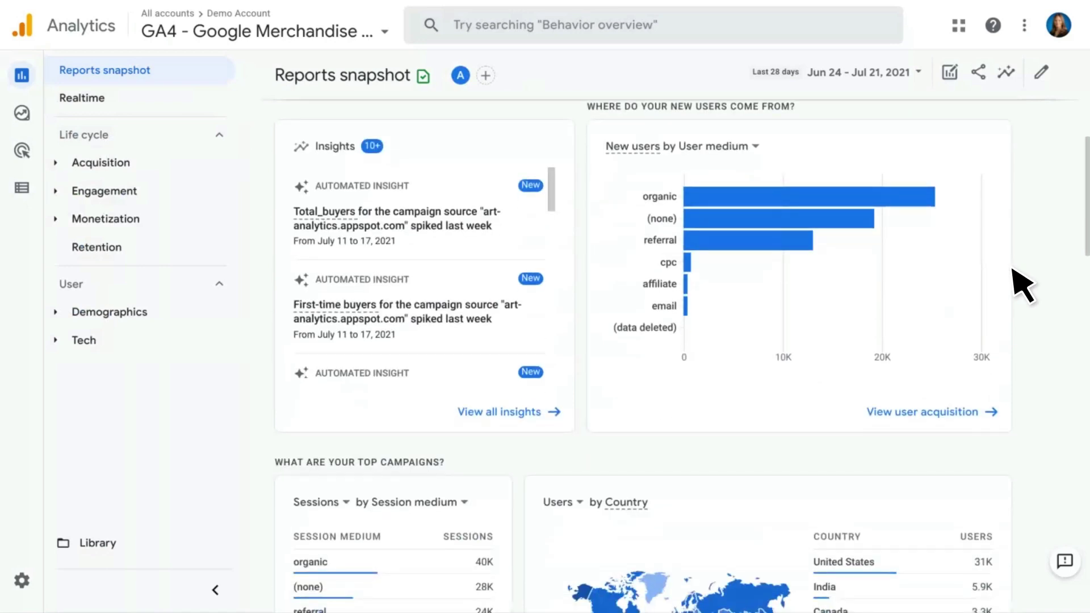
{"action": "scroll", "coordinate": [1022, 285], "scroll_direction": "down", "scroll_amount": 4}
{"action": "scroll", "coordinate": [1022, 285], "scroll_direction": "down", "scroll_amount": 3}
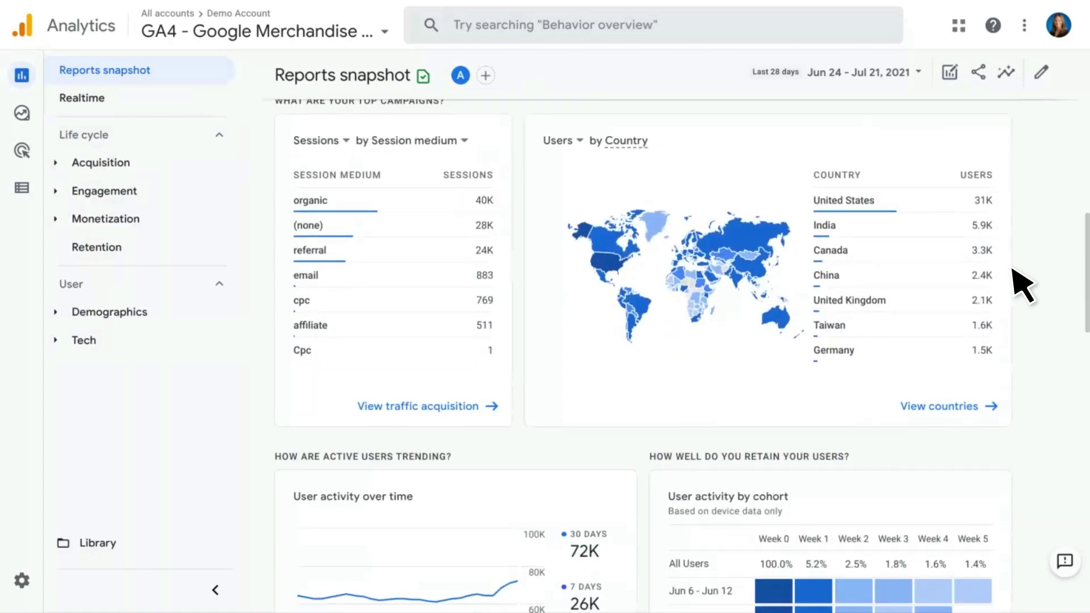
{"action": "scroll", "coordinate": [1022, 285], "scroll_direction": "up", "scroll_amount": 10}
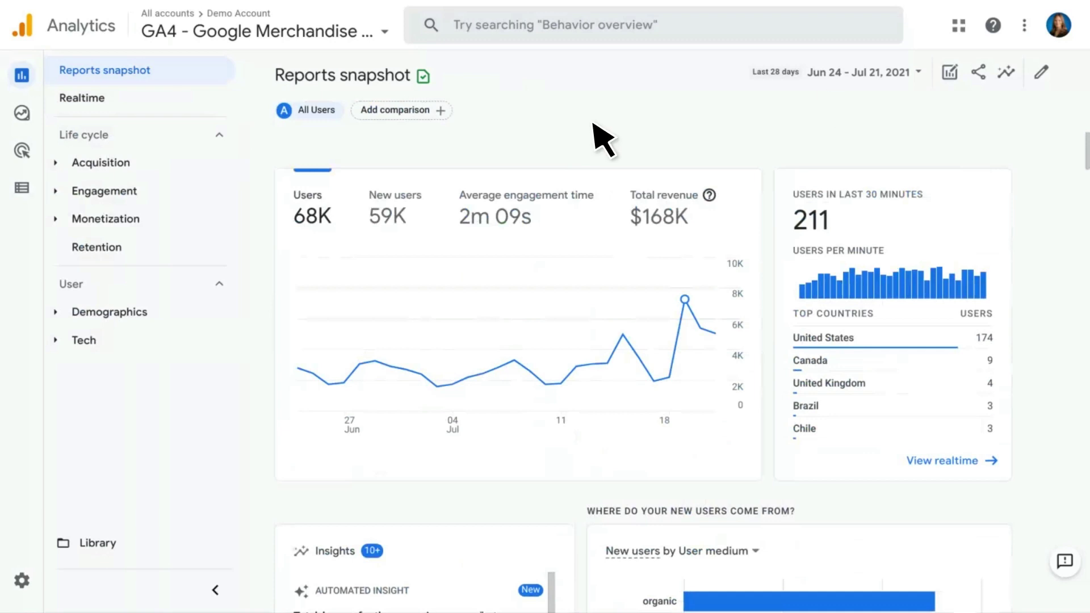
{"action": "left_click", "coordinate": [710, 23]}
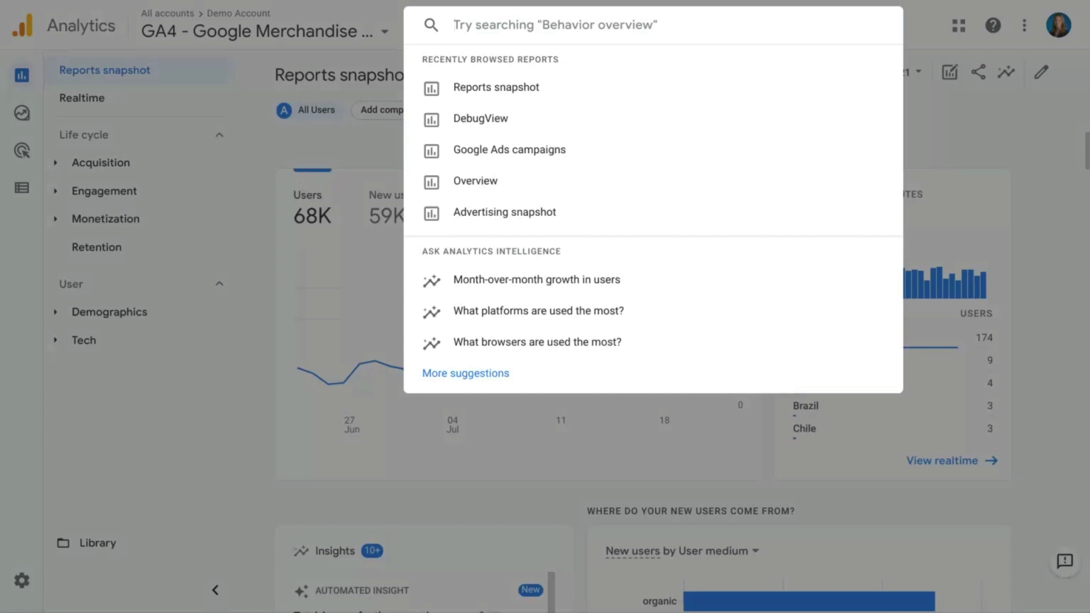
{"action": "type", "text": "pages"}
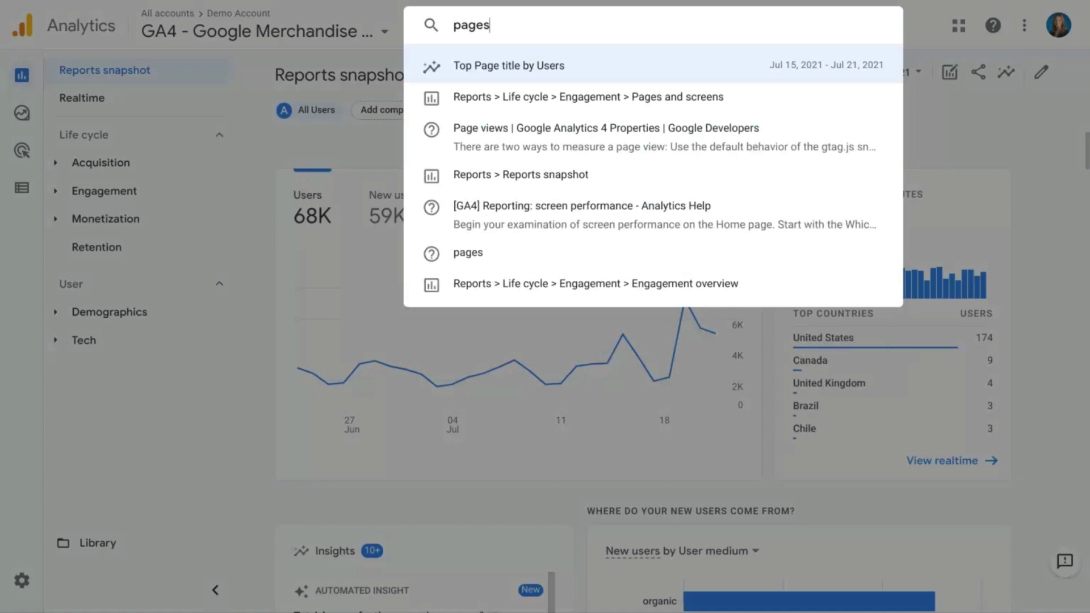
{"action": "key", "text": "BackSpace"}
{"action": "key", "text": "BackSpace"}
{"action": "key", "text": "BackSpace"}
{"action": "key", "text": "BackSpace"}
{"action": "key", "text": "BackSpace"}
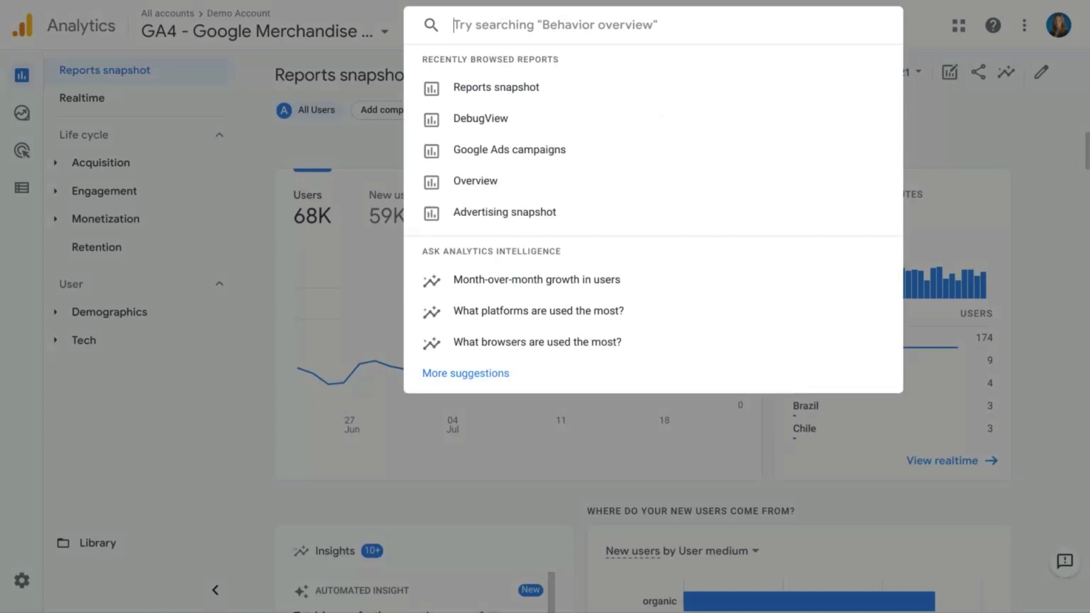
{"action": "type", "text": "how many users today"}
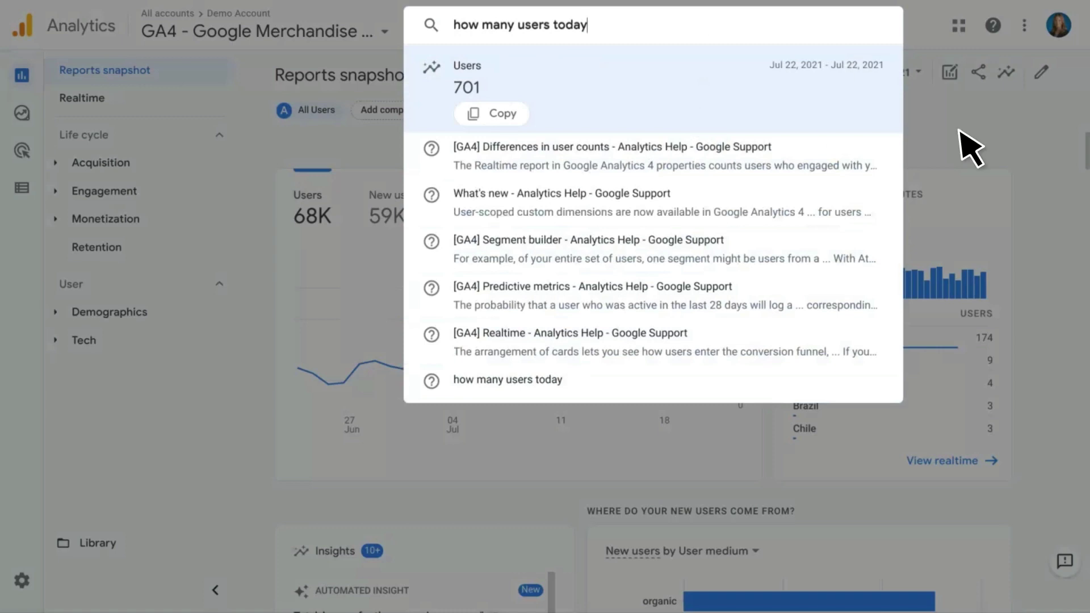
{"action": "left_click", "coordinate": [972, 148]}
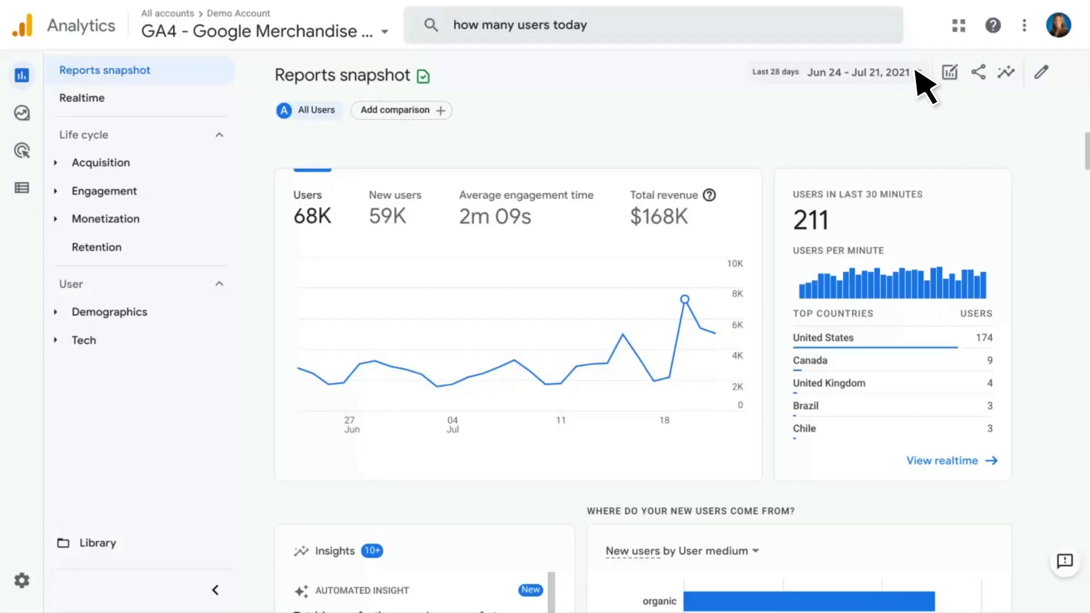
{"action": "left_click", "coordinate": [917, 73]}
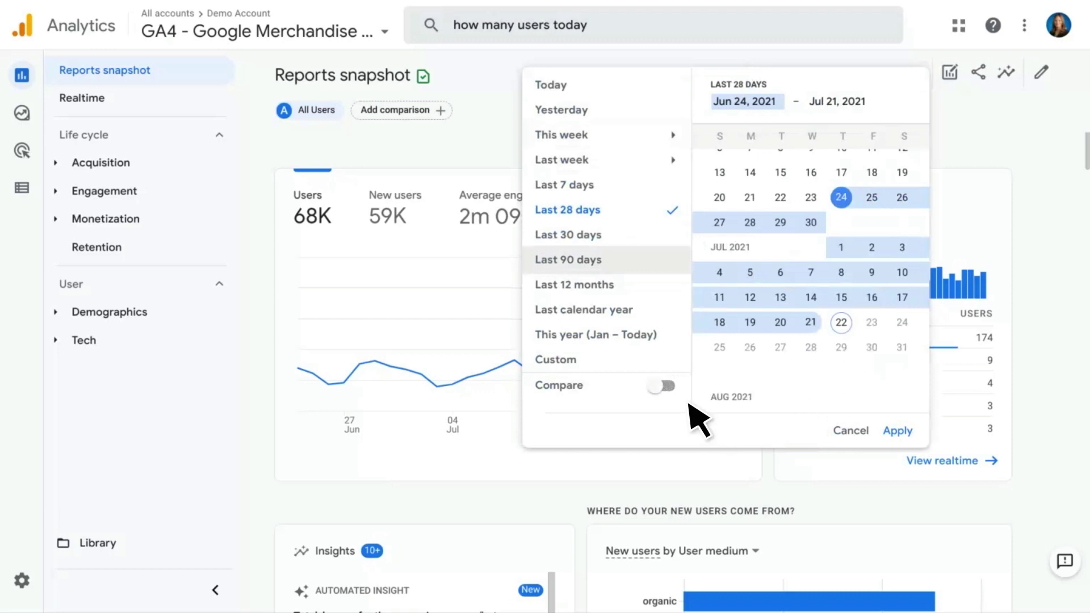
{"action": "left_click", "coordinate": [664, 387]}
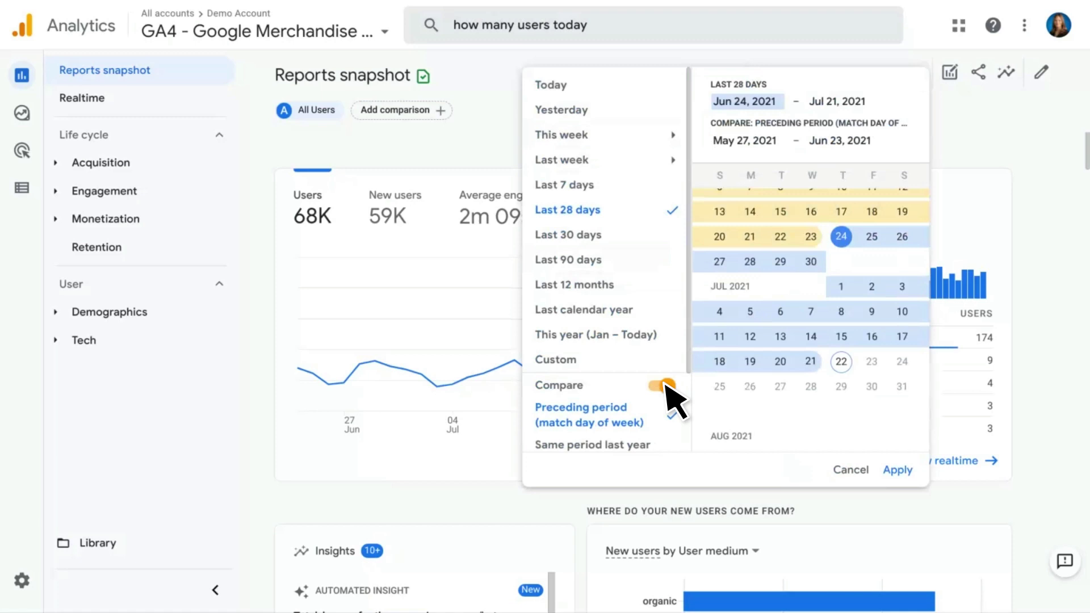
{"action": "left_click", "coordinate": [665, 386]}
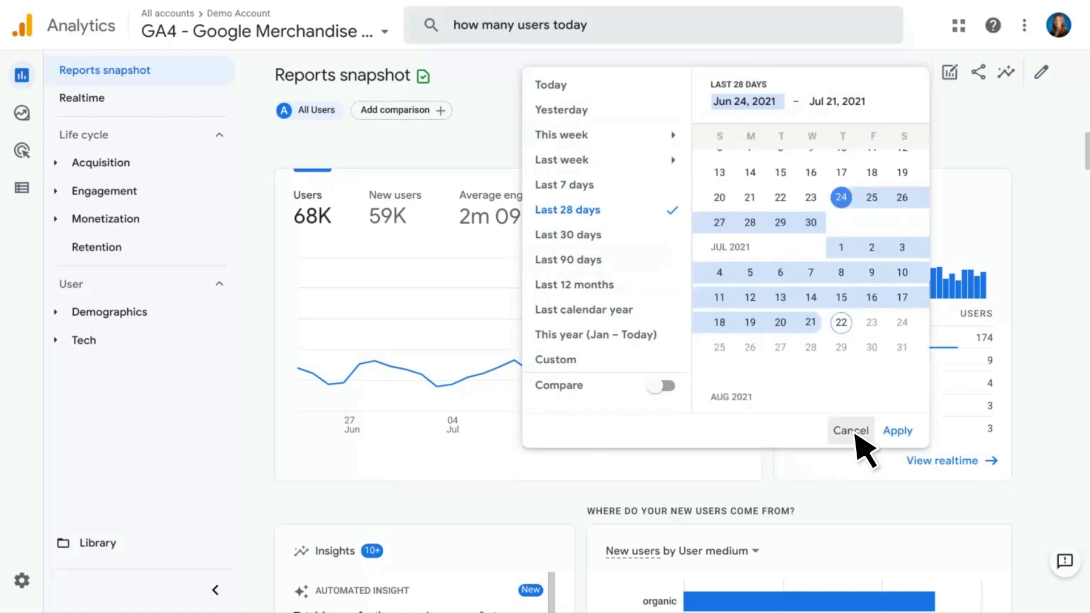
{"action": "left_click", "coordinate": [851, 430]}
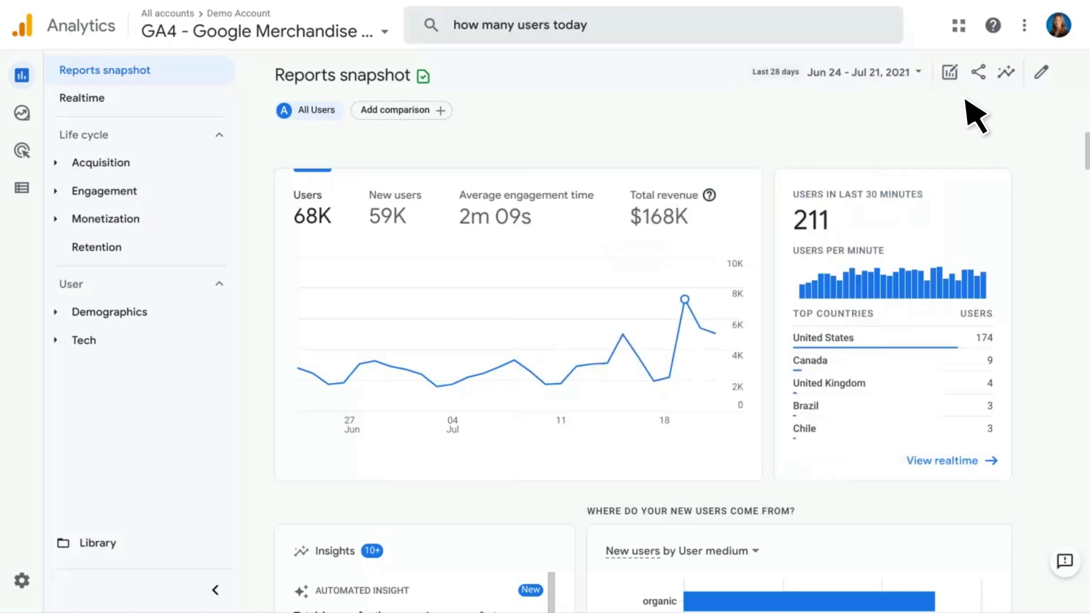
{"action": "left_click", "coordinate": [949, 72]}
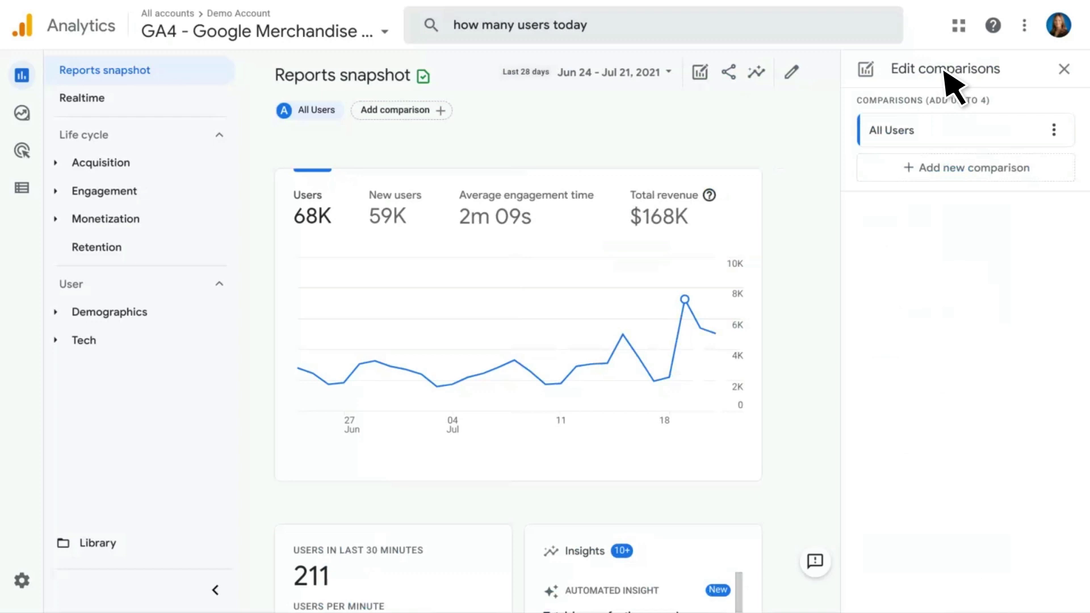
{"action": "left_click", "coordinate": [1064, 70]}
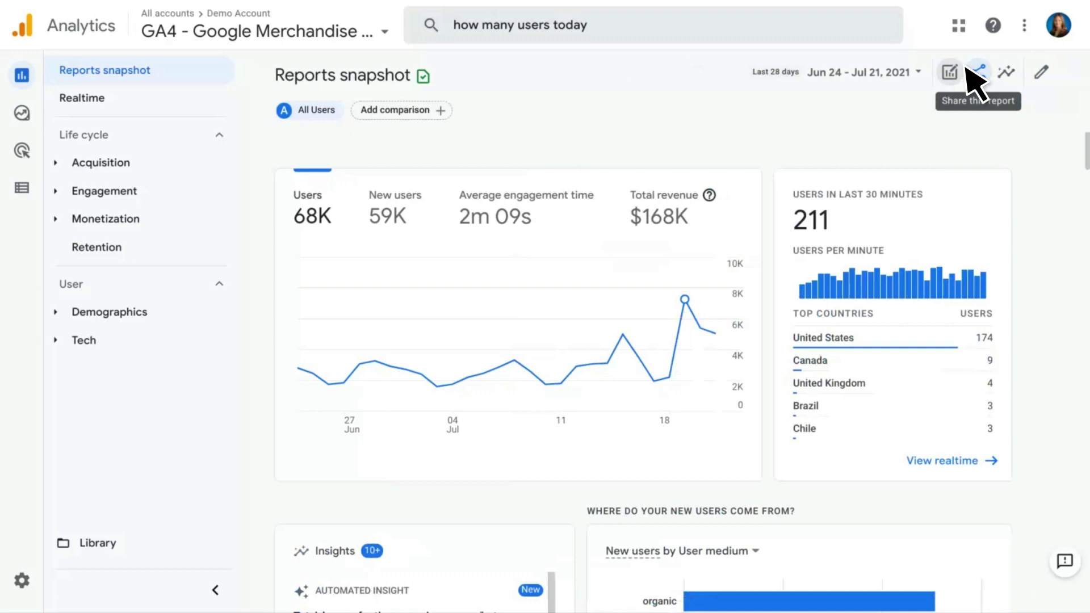
{"action": "left_click", "coordinate": [1002, 73]}
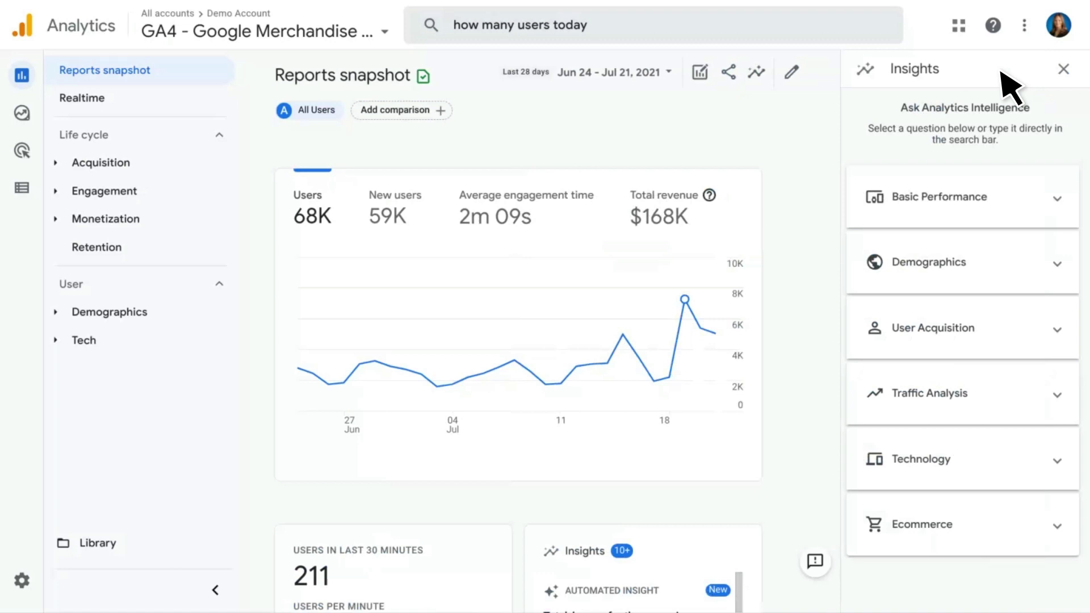
{"action": "left_click", "coordinate": [1027, 207]}
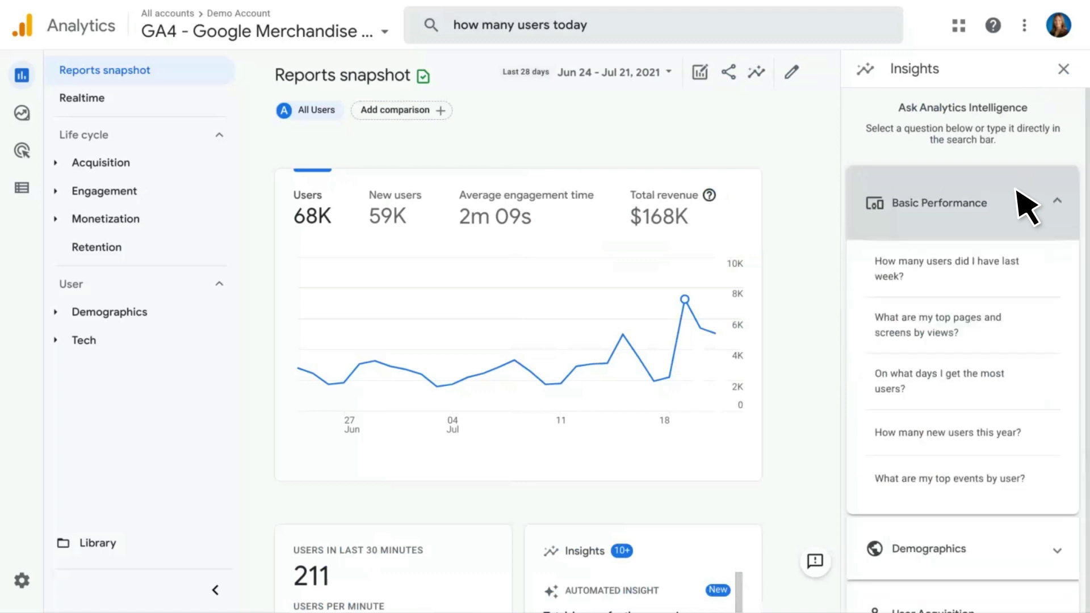
{"action": "left_click", "coordinate": [1024, 268]}
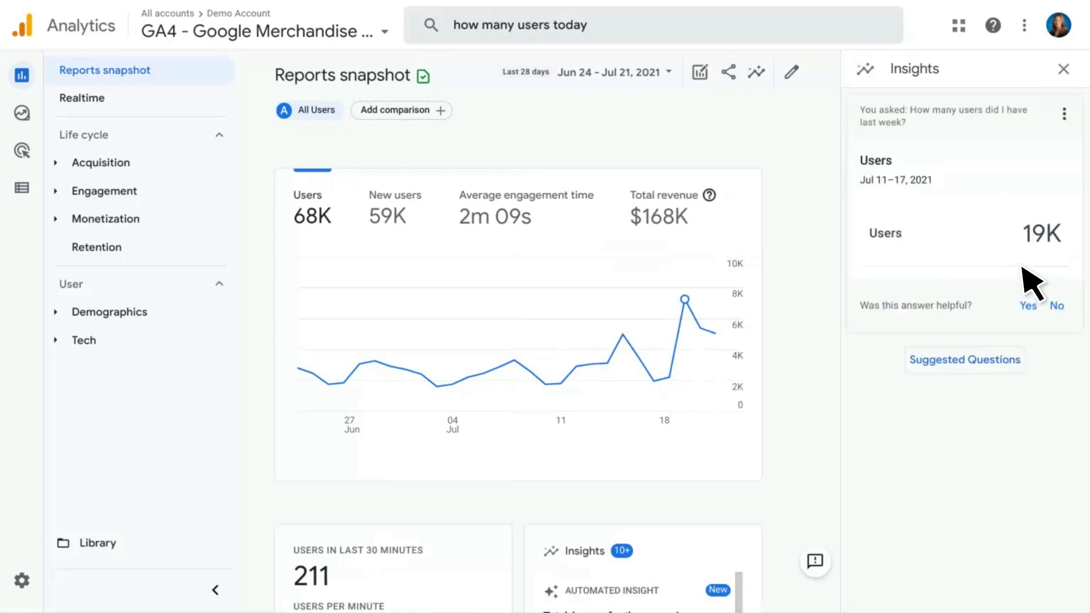
{"action": "left_click", "coordinate": [1063, 69]}
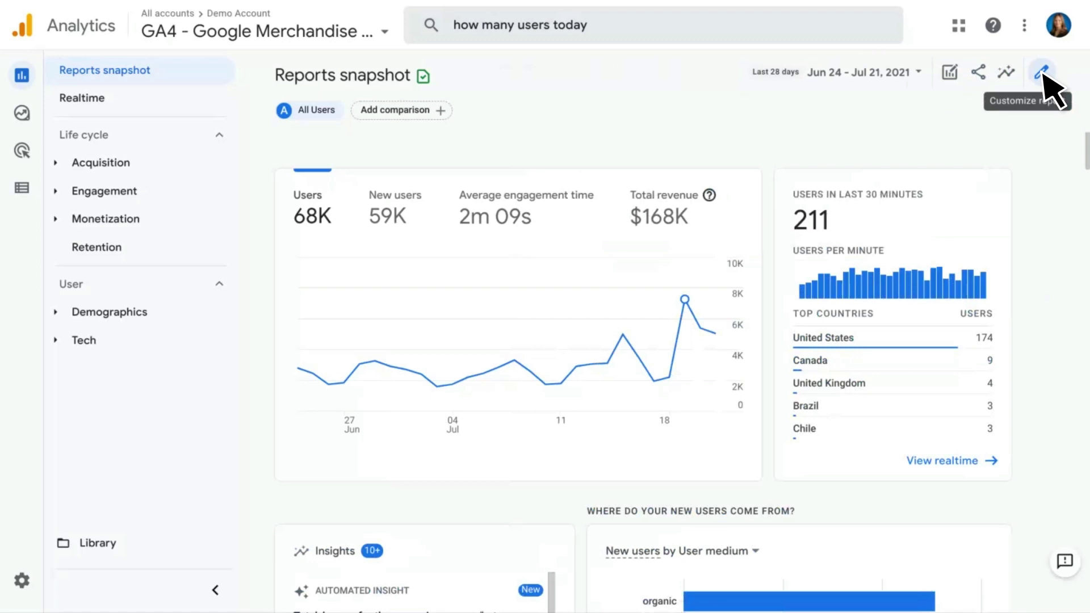
Open the Realtime overview and drill Event count into page_view's parameters, led by debug_mode at 1.2K
{"action": "left_click", "coordinate": [173, 98]}
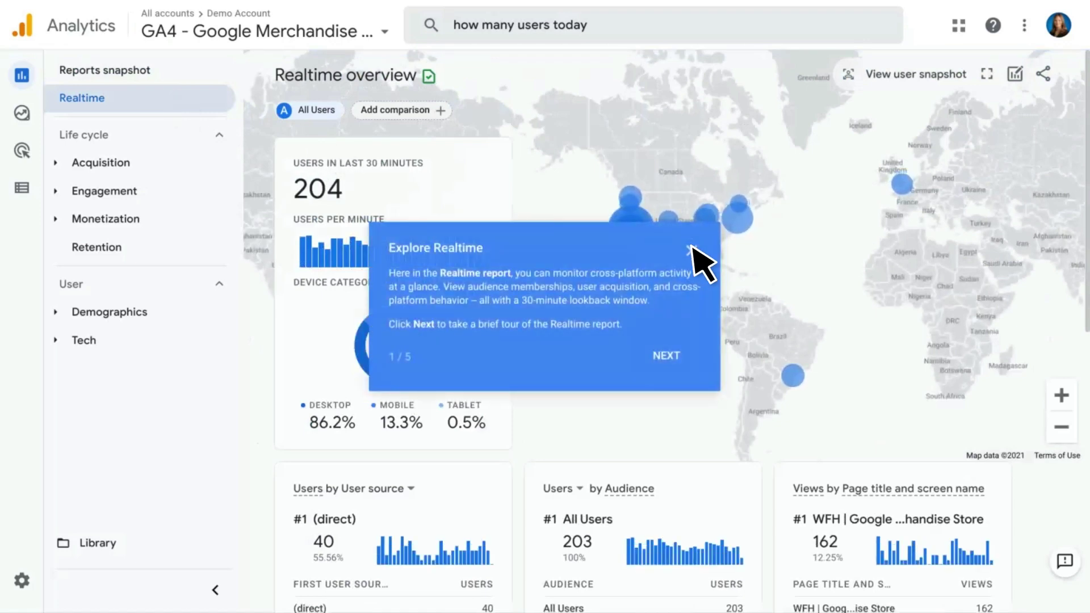
{"action": "left_click", "coordinate": [692, 249]}
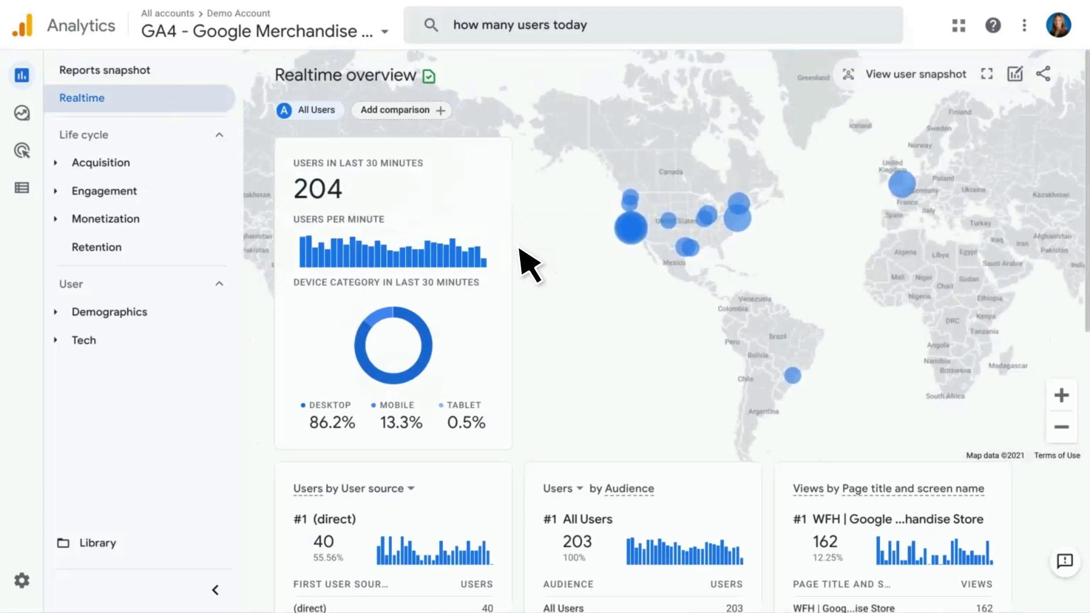
{"action": "scroll", "coordinate": [521, 251], "scroll_direction": "down", "scroll_amount": 5}
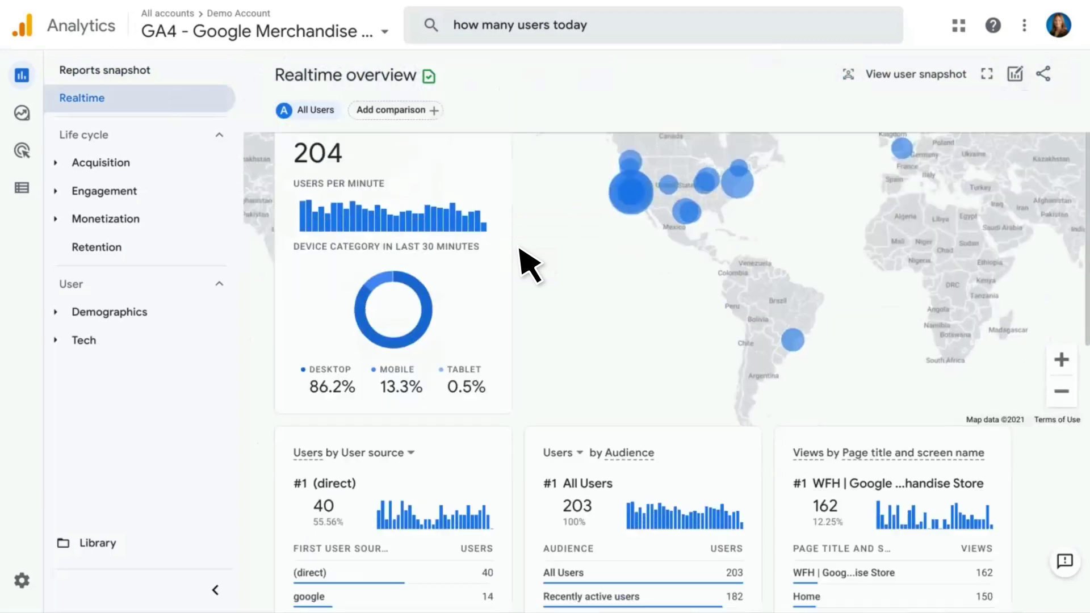
{"action": "scroll", "coordinate": [528, 264], "scroll_direction": "down", "scroll_amount": 2}
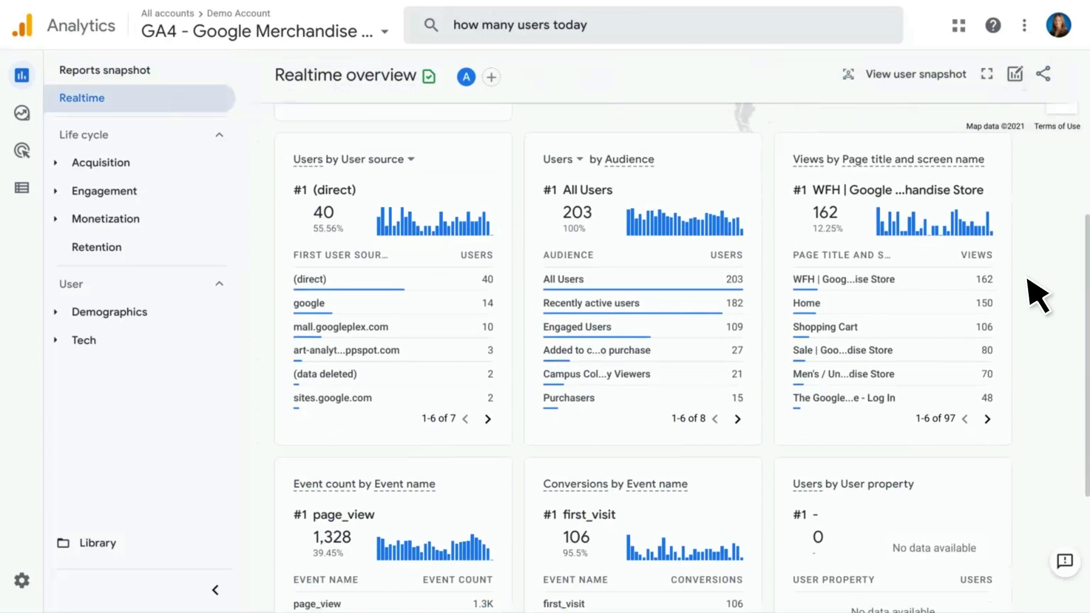
{"action": "scroll", "coordinate": [1038, 295], "scroll_direction": "down", "scroll_amount": 4}
{"action": "mouse_move", "coordinate": [352, 417]}
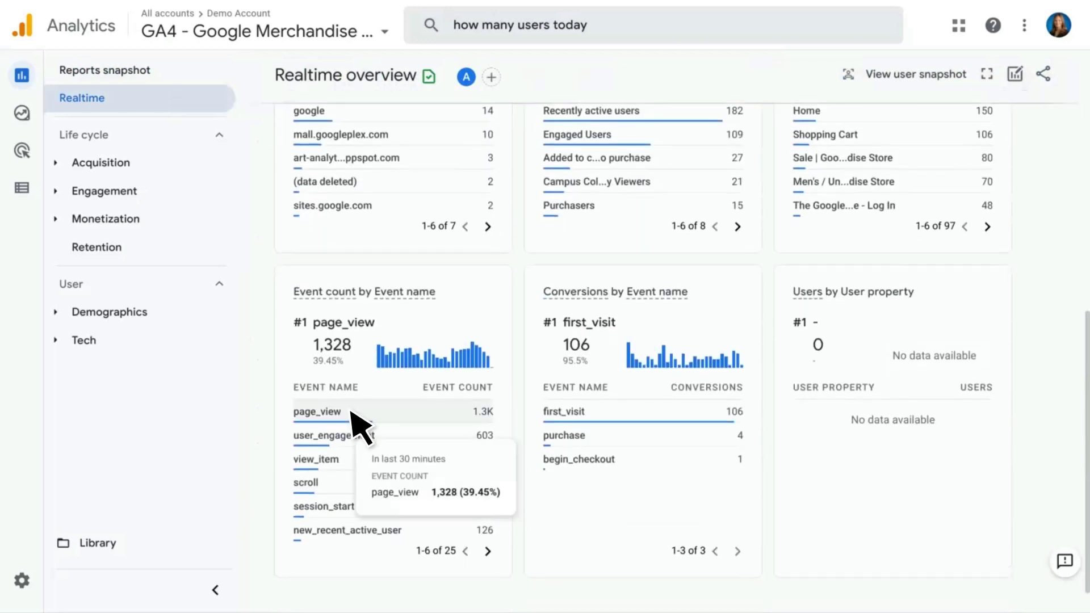
{"action": "left_click", "coordinate": [341, 413]}
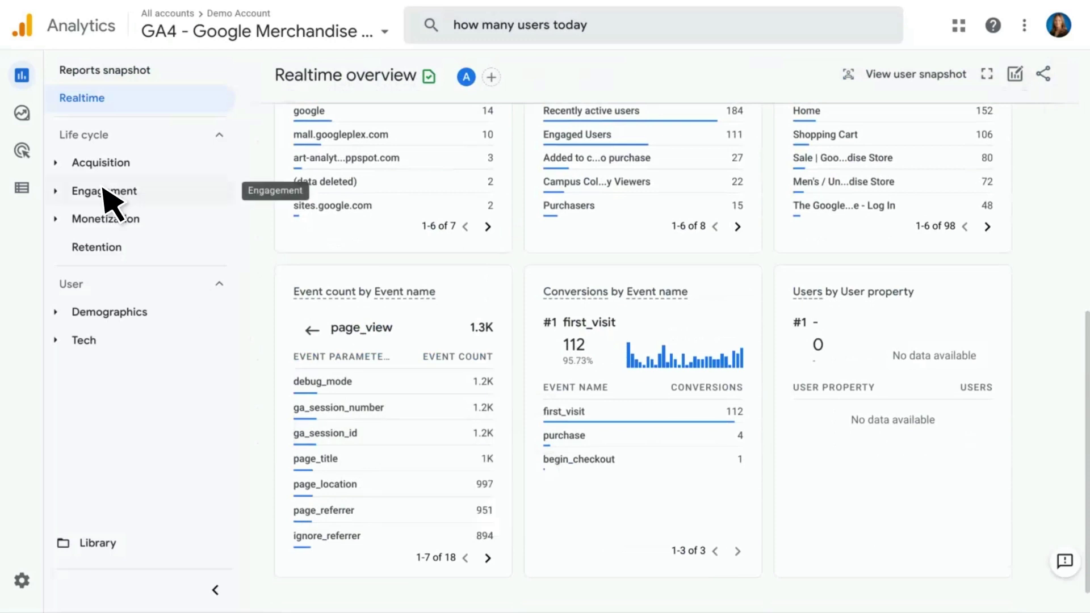
Go from the Acquisition overview to User acquisition by user medium, showing 59,044 new users
{"action": "left_click", "coordinate": [155, 164]}
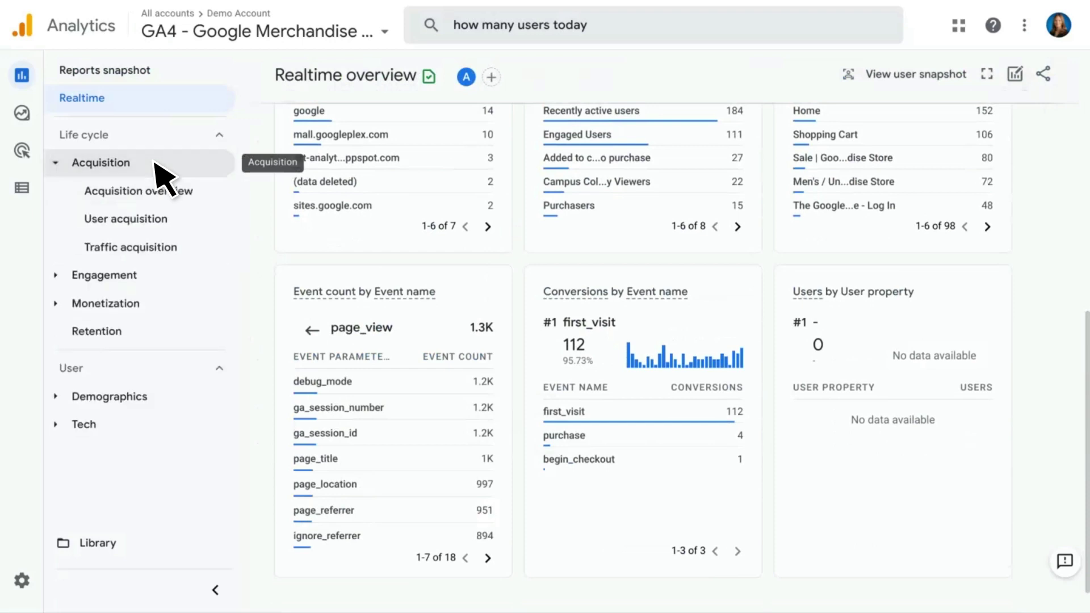
{"action": "left_click", "coordinate": [197, 188]}
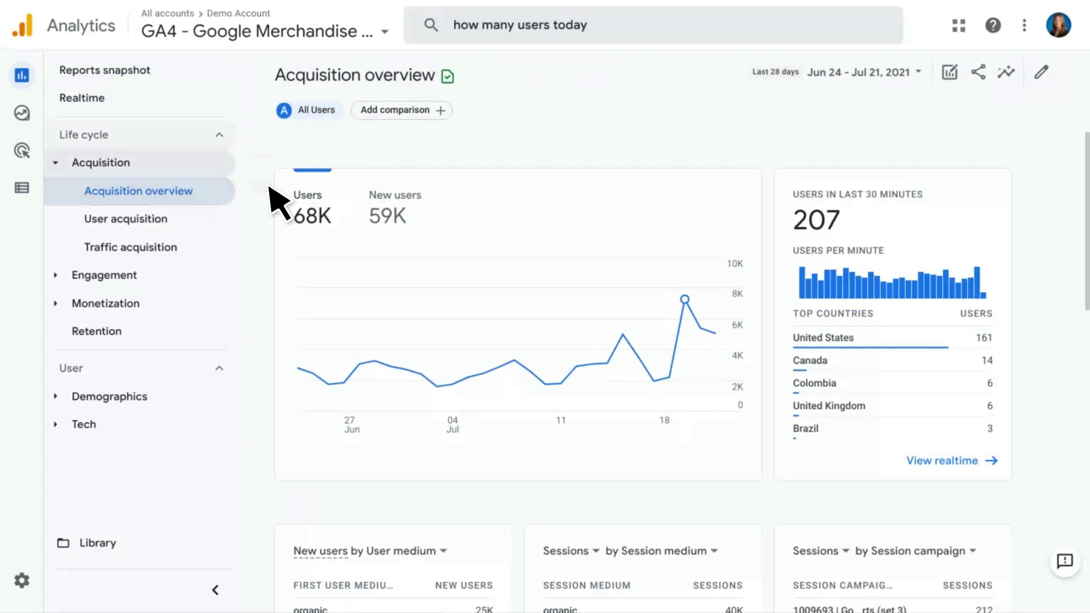
{"action": "scroll", "coordinate": [278, 201], "scroll_direction": "down", "scroll_amount": 5}
{"action": "scroll", "coordinate": [278, 202], "scroll_direction": "down", "scroll_amount": 4}
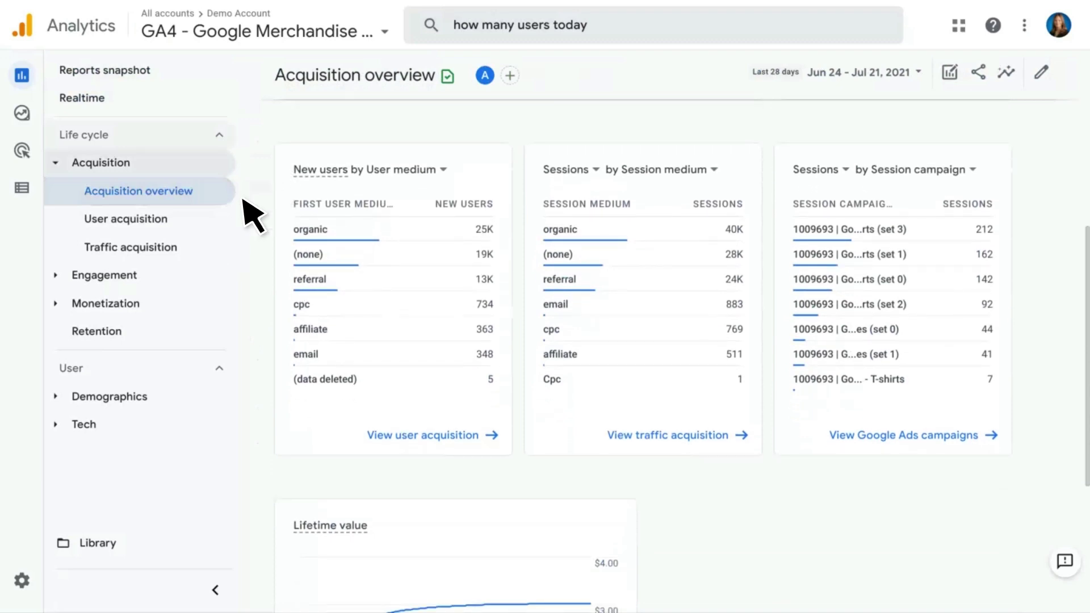
{"action": "left_click", "coordinate": [187, 218]}
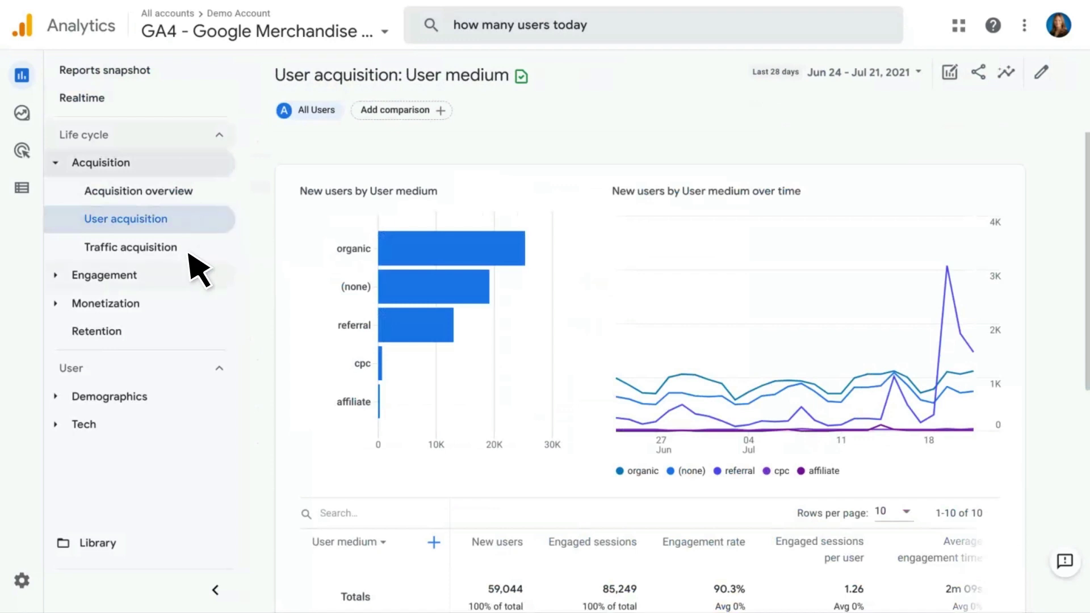
Open Traffic acquisition and switch its primary dimension to Session campaign
{"action": "left_click", "coordinate": [184, 246]}
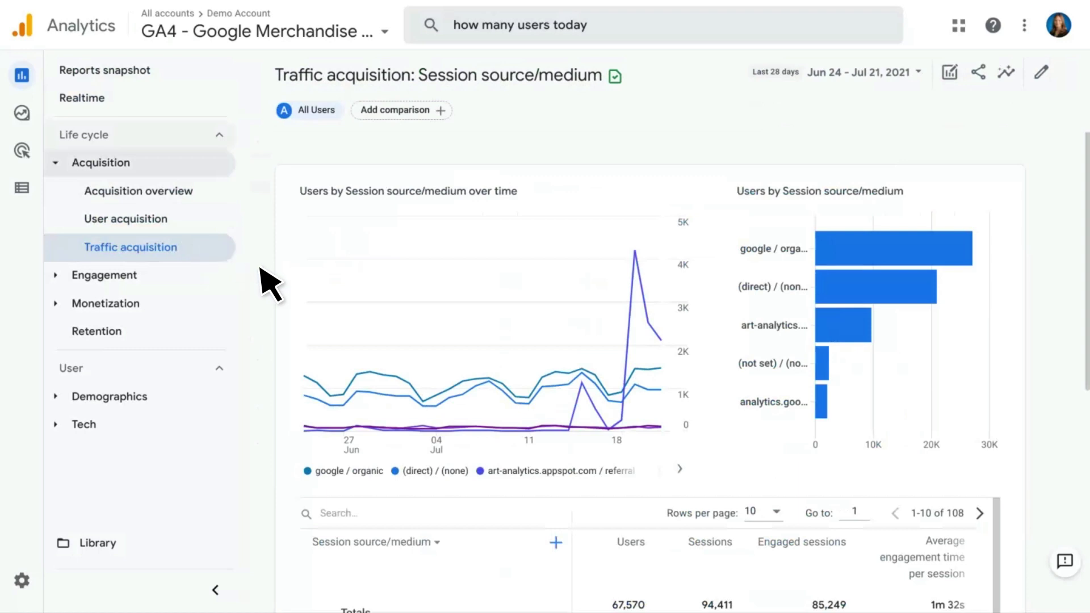
{"action": "scroll", "coordinate": [261, 269], "scroll_direction": "down", "scroll_amount": 6}
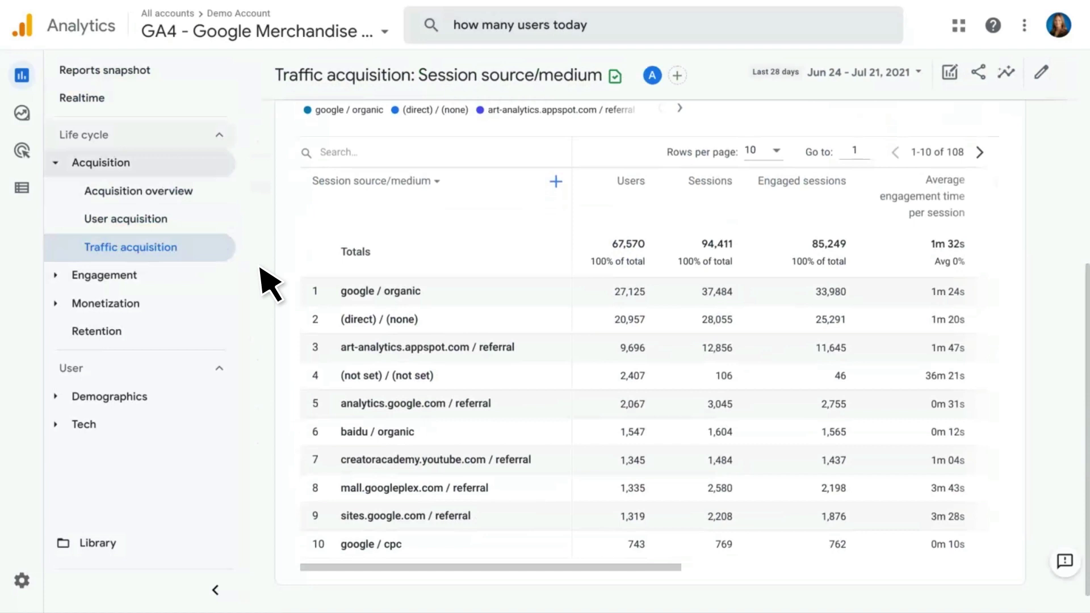
{"action": "left_click", "coordinate": [436, 181]}
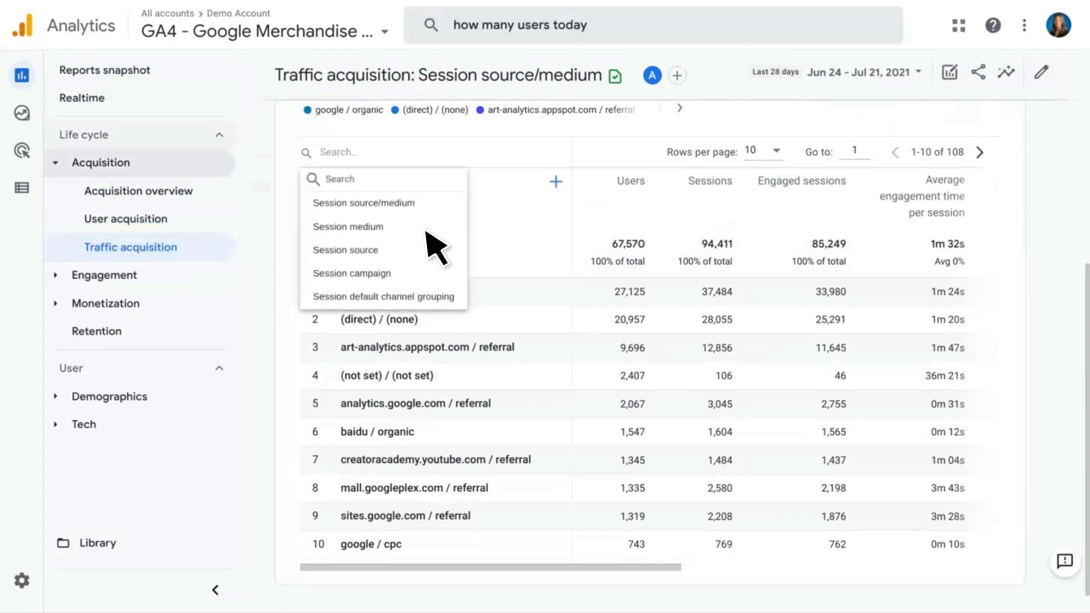
{"action": "left_click", "coordinate": [388, 274]}
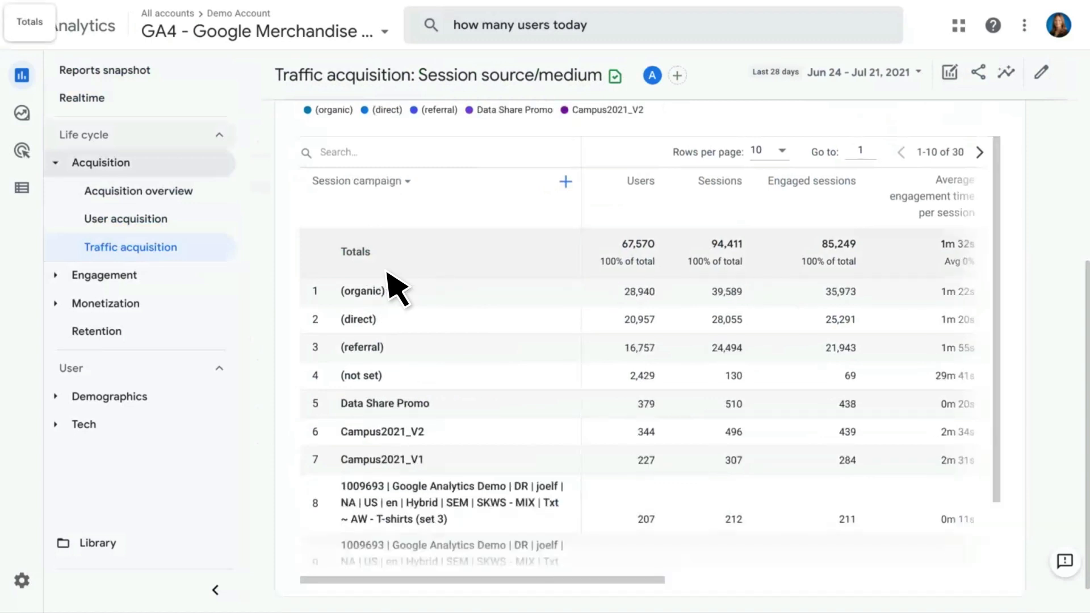
Add Device category as a secondary dimension, then expand the Engagement reports
{"action": "left_click", "coordinate": [561, 188]}
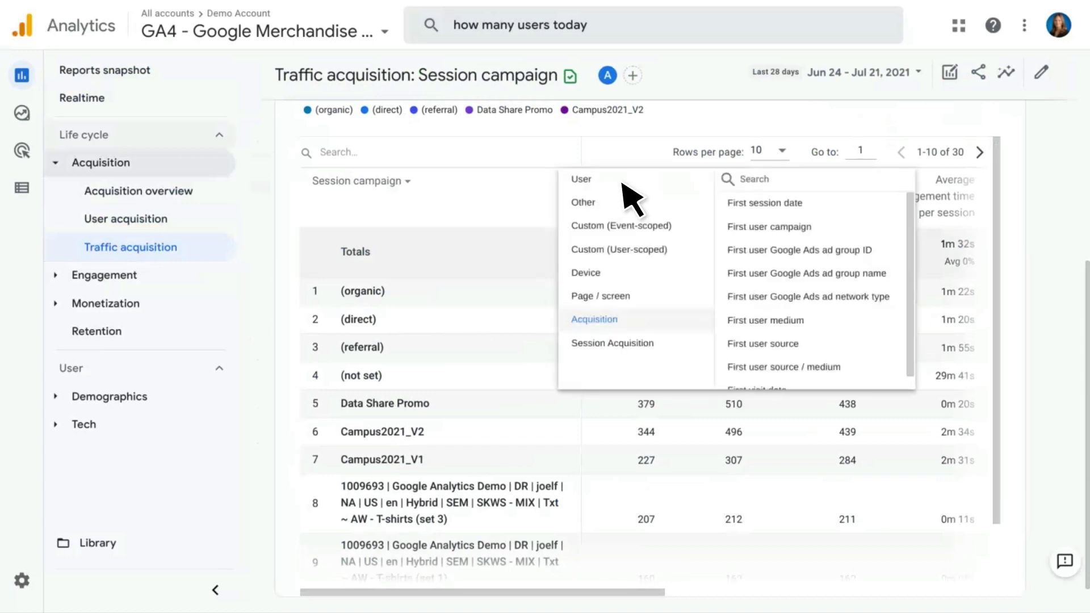
{"action": "left_click", "coordinate": [650, 270]}
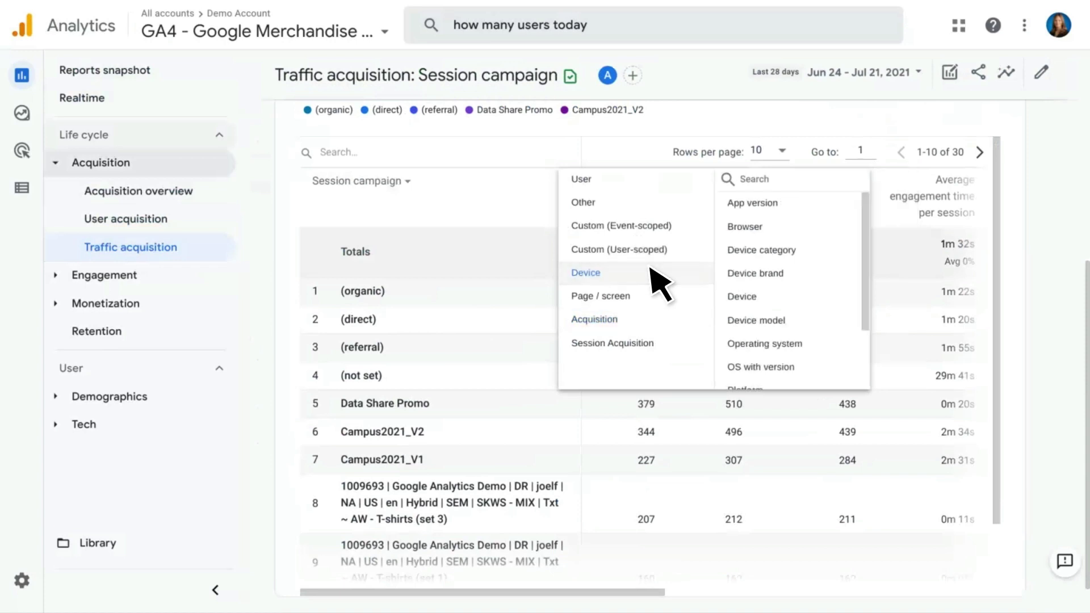
{"action": "left_click", "coordinate": [831, 249]}
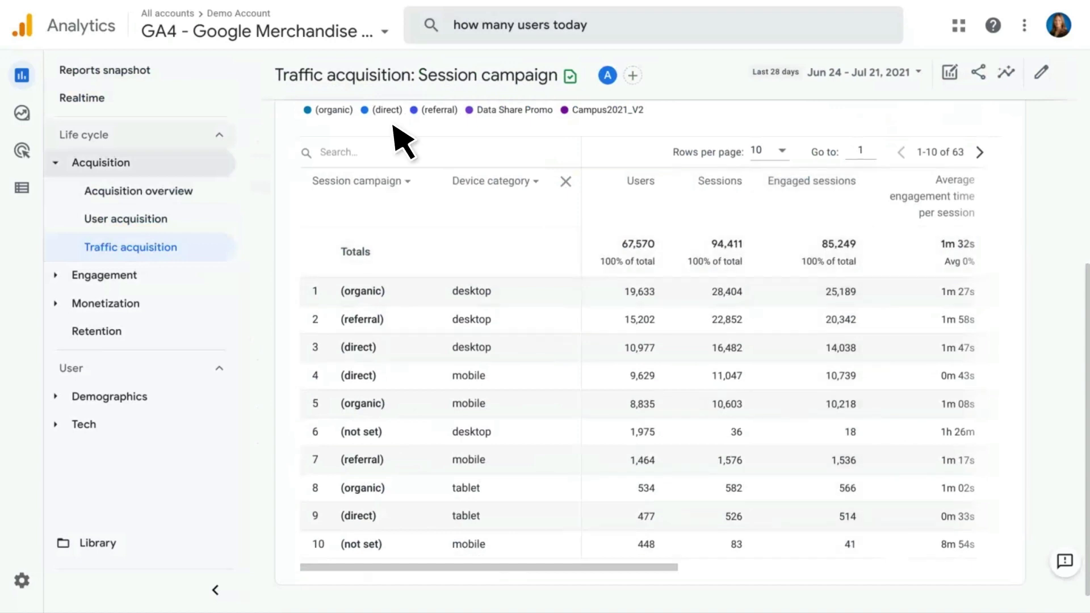
{"action": "left_click", "coordinate": [145, 272]}
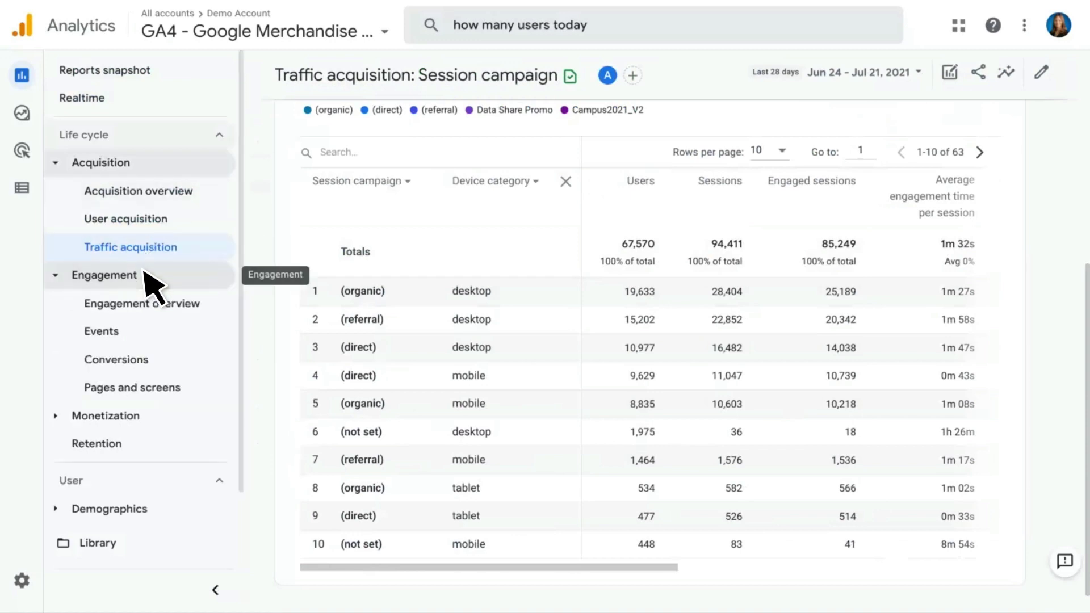
Go from Engagement overview to Events and open page_view's detail: 725K events, 67K users
{"action": "left_click", "coordinate": [203, 303]}
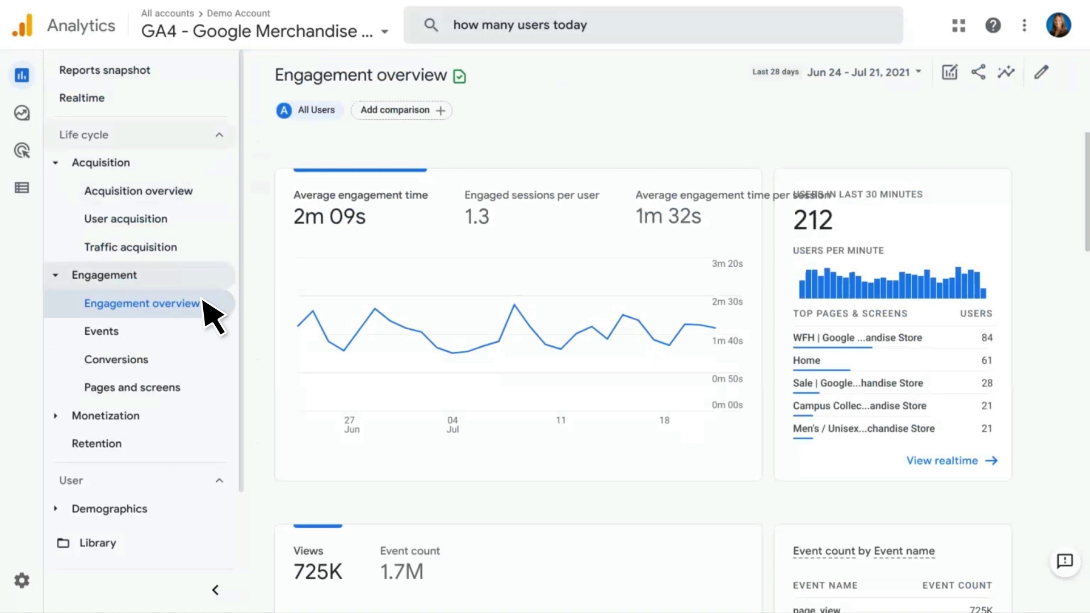
{"action": "left_click", "coordinate": [188, 328]}
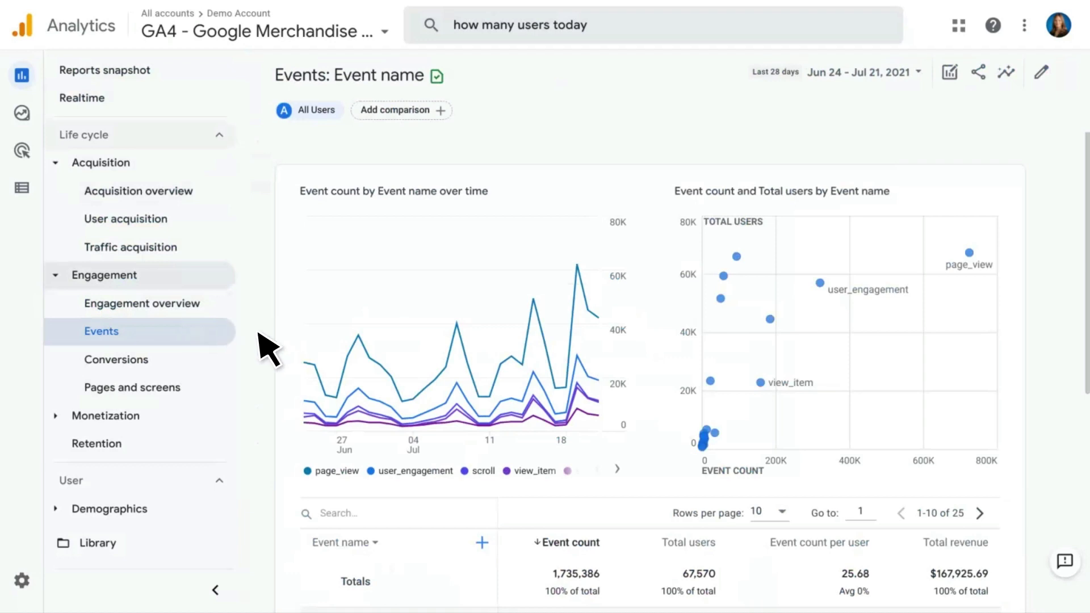
{"action": "scroll", "coordinate": [260, 335], "scroll_direction": "down", "scroll_amount": 6}
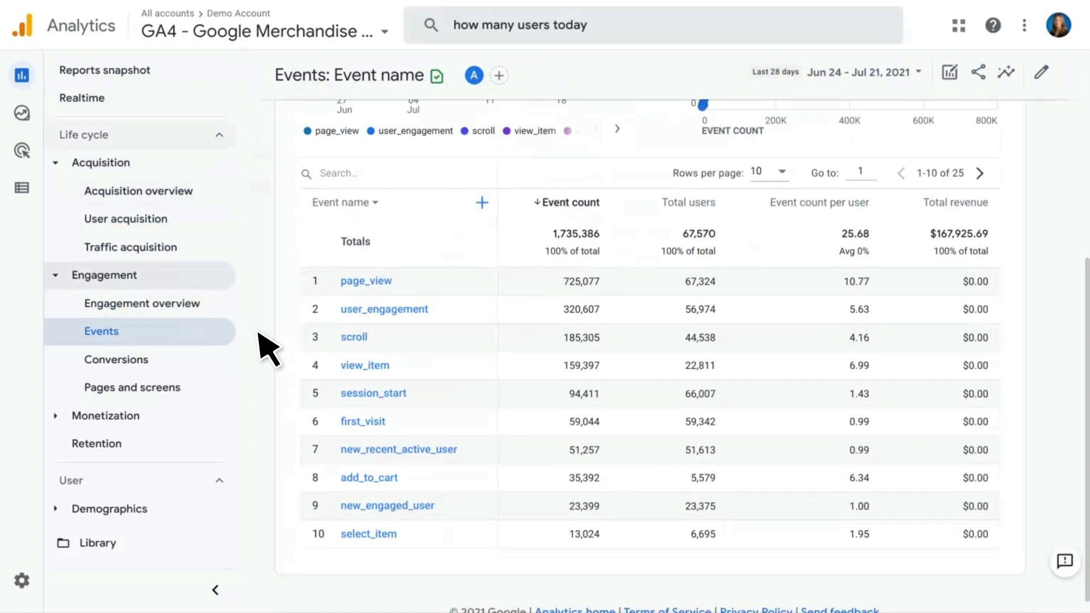
{"action": "mouse_move", "coordinate": [375, 204]}
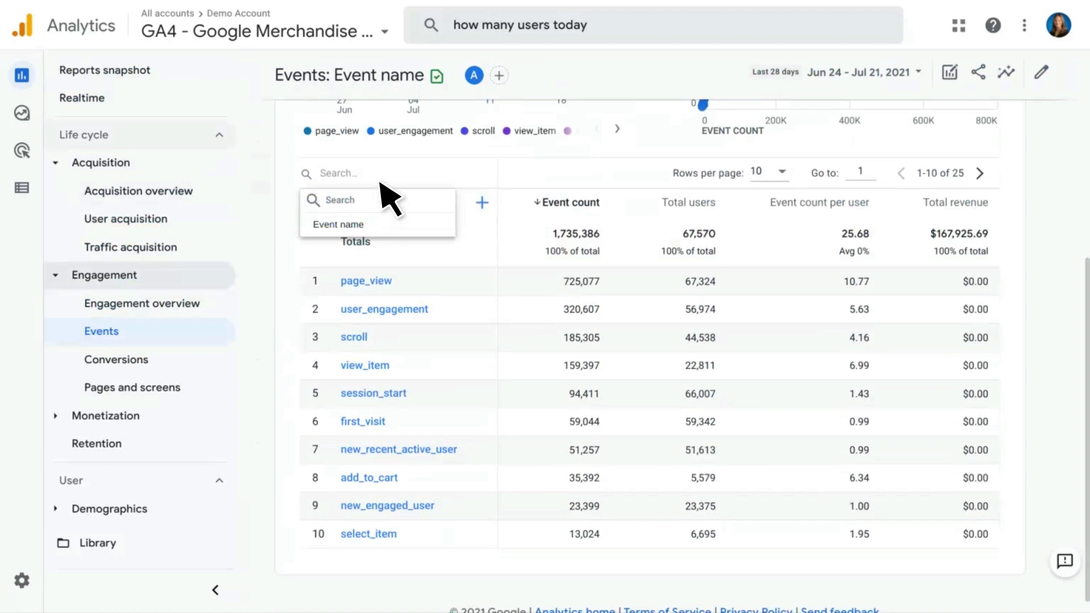
{"action": "left_click", "coordinate": [378, 183]}
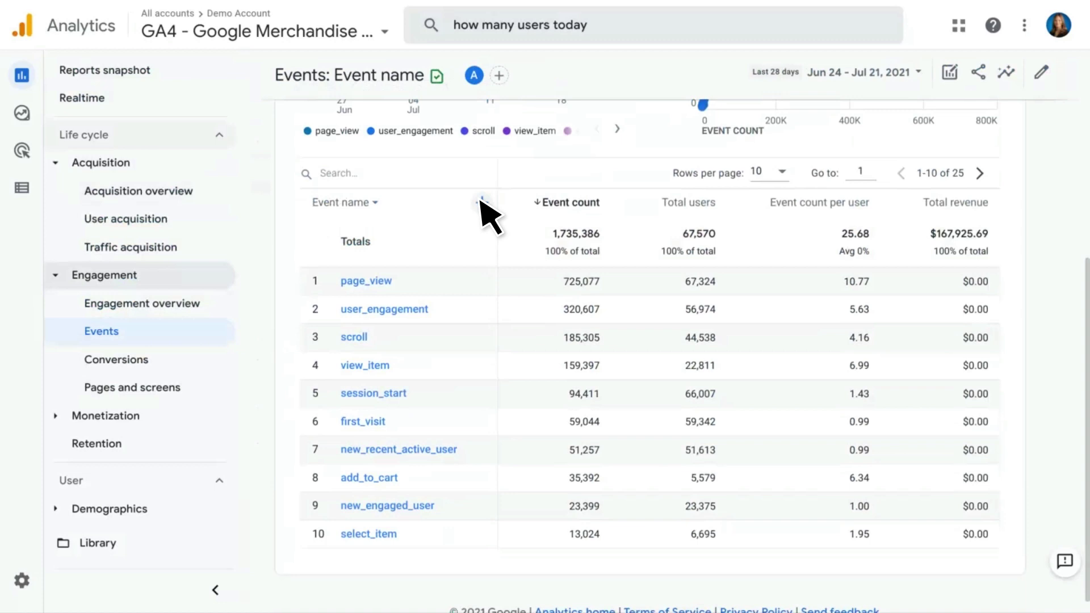
{"action": "scroll", "coordinate": [397, 267], "scroll_direction": "down", "scroll_amount": 1}
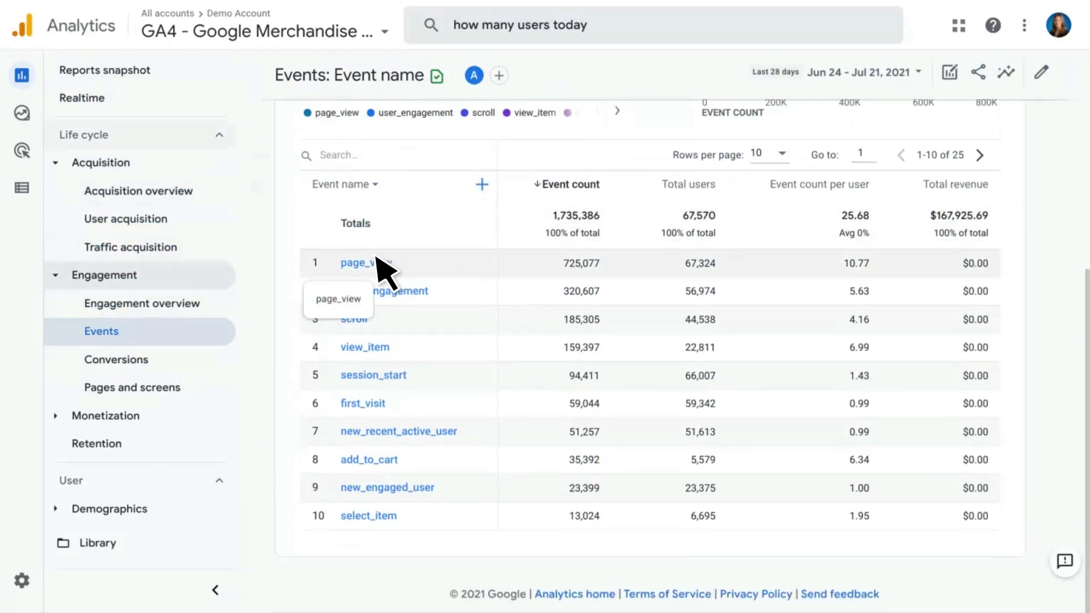
{"action": "left_click", "coordinate": [375, 264]}
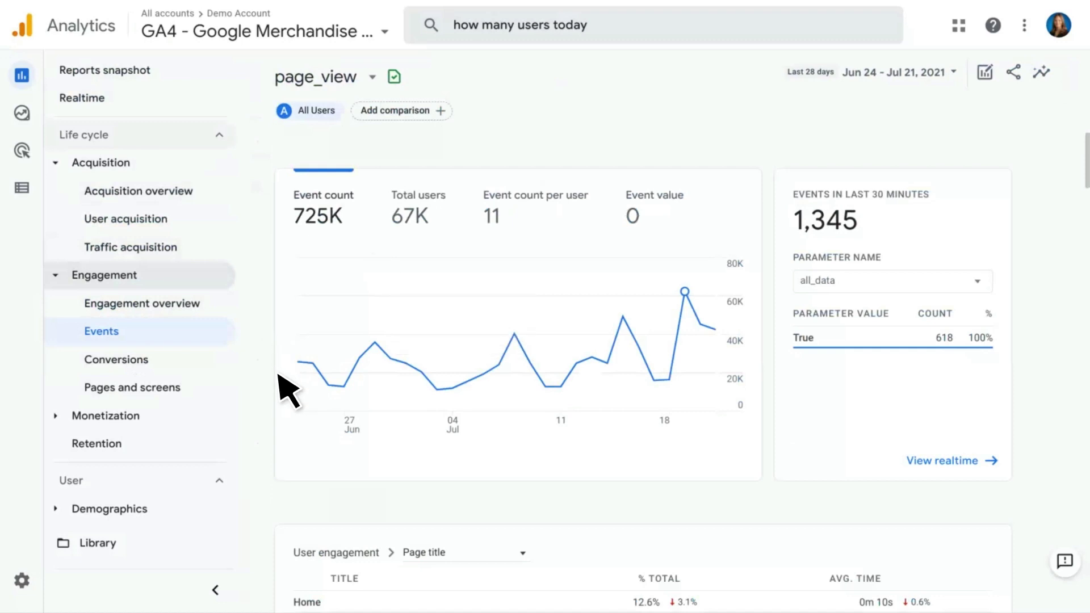
Scroll page_view's detail down to Event count by Country, where the United States leads with 475K
{"action": "scroll", "coordinate": [287, 391], "scroll_direction": "down", "scroll_amount": 6}
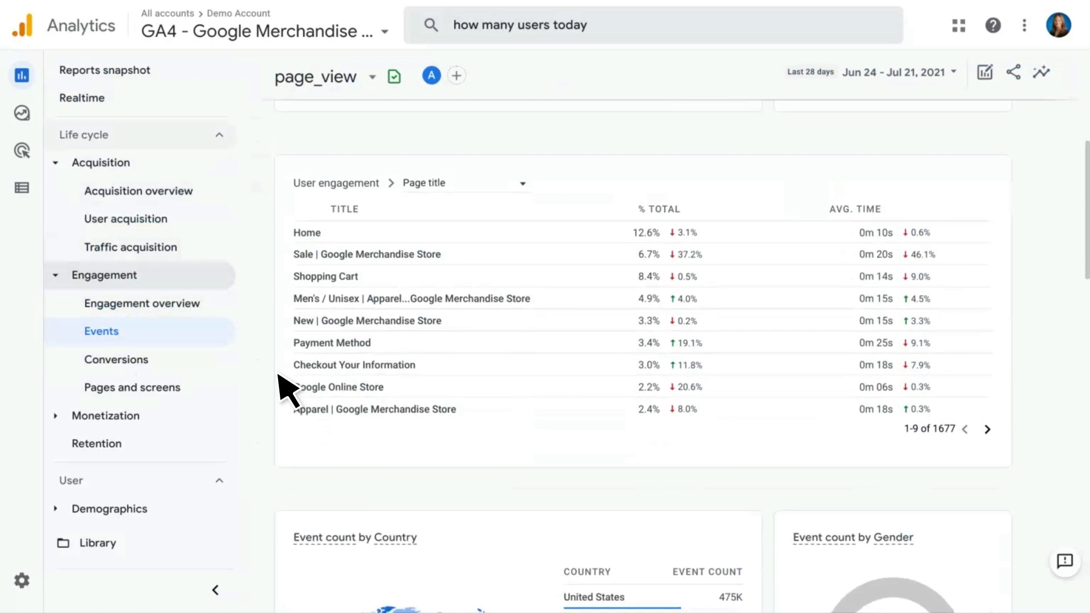
{"action": "scroll", "coordinate": [286, 390], "scroll_direction": "down", "scroll_amount": 7}
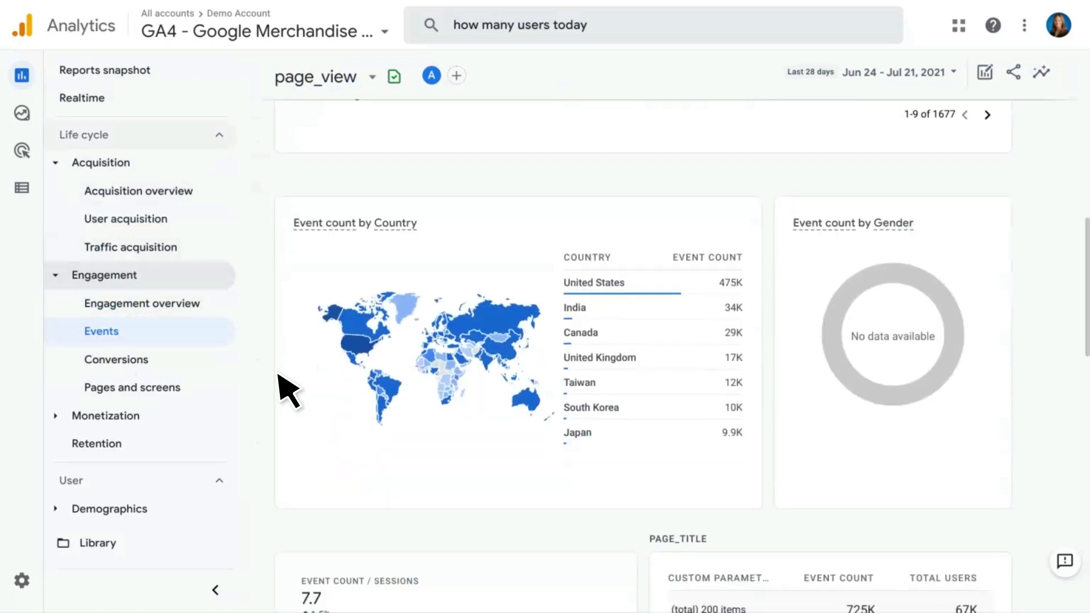
{"action": "scroll", "coordinate": [287, 391], "scroll_direction": "down", "scroll_amount": 1}
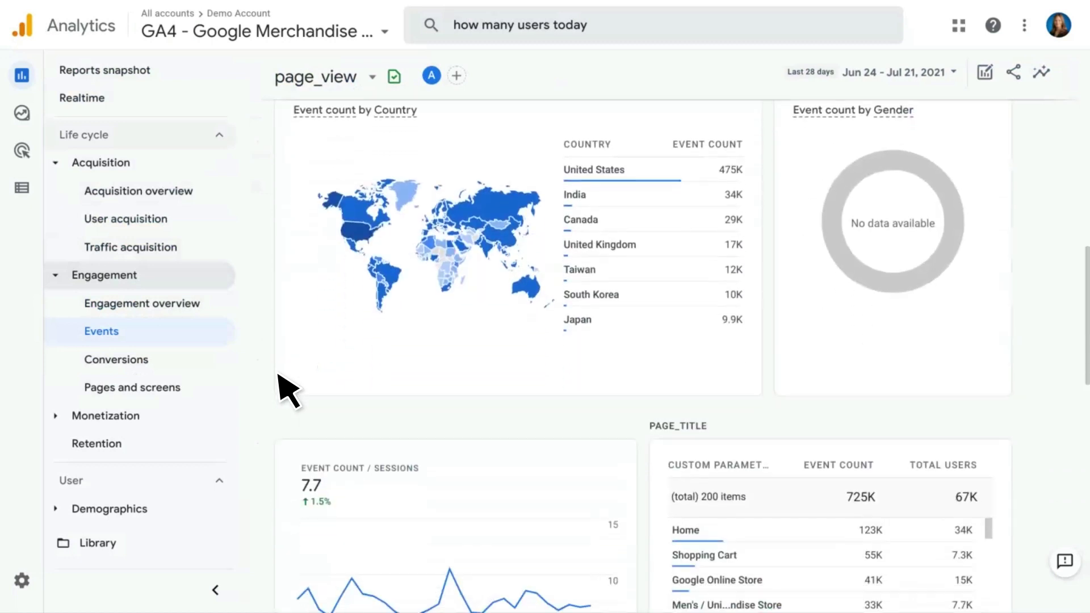
Open the purchase conversion by source: 2,650 conversions worth 167,925.69 in event value
{"action": "left_click", "coordinate": [153, 361]}
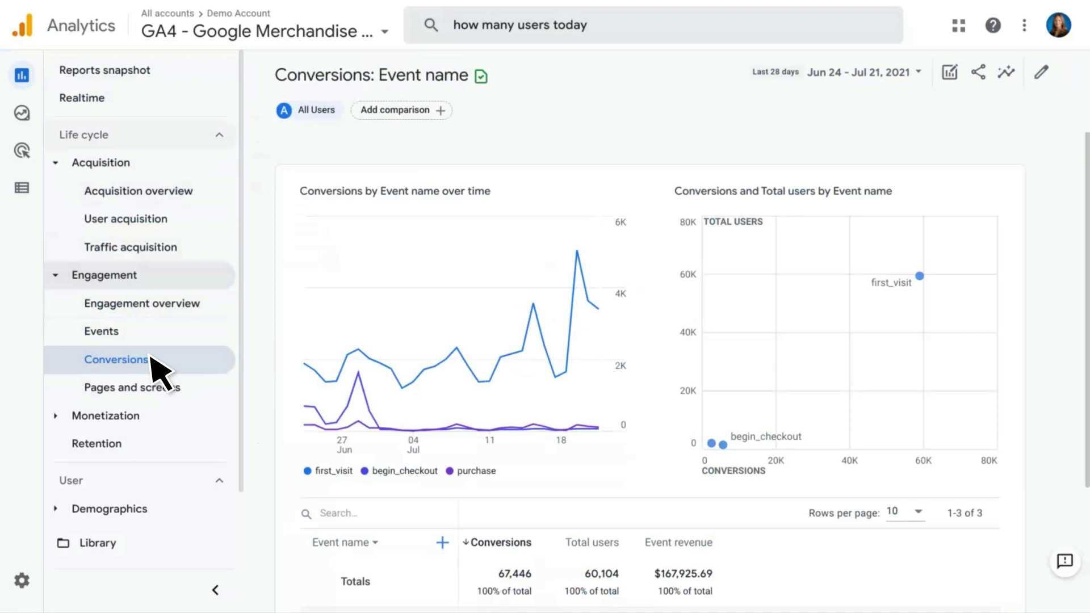
{"action": "scroll", "coordinate": [267, 341], "scroll_direction": "down", "scroll_amount": 3}
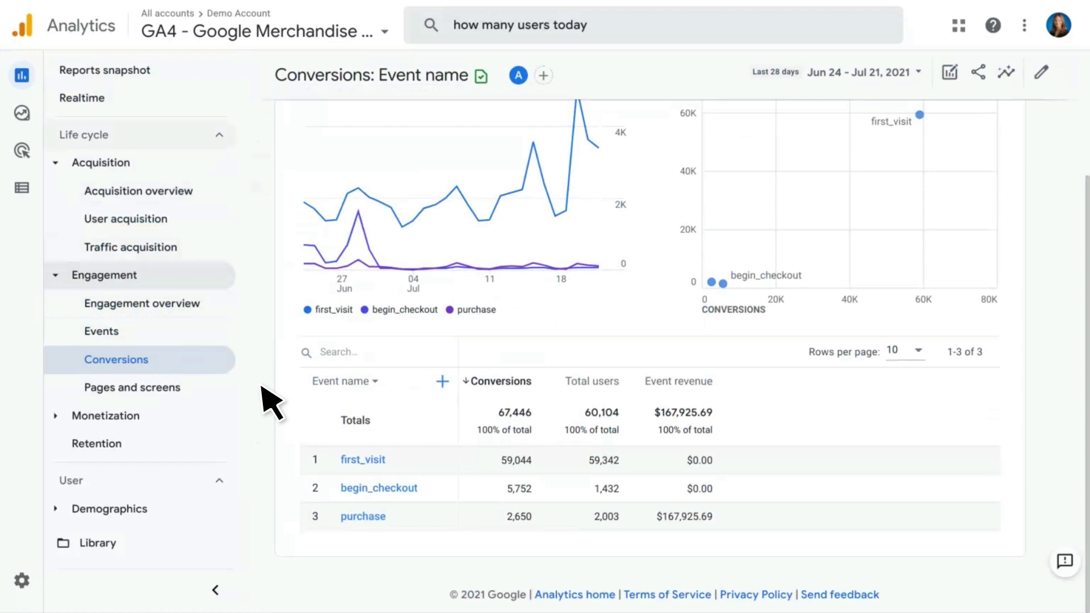
{"action": "left_click", "coordinate": [372, 518]}
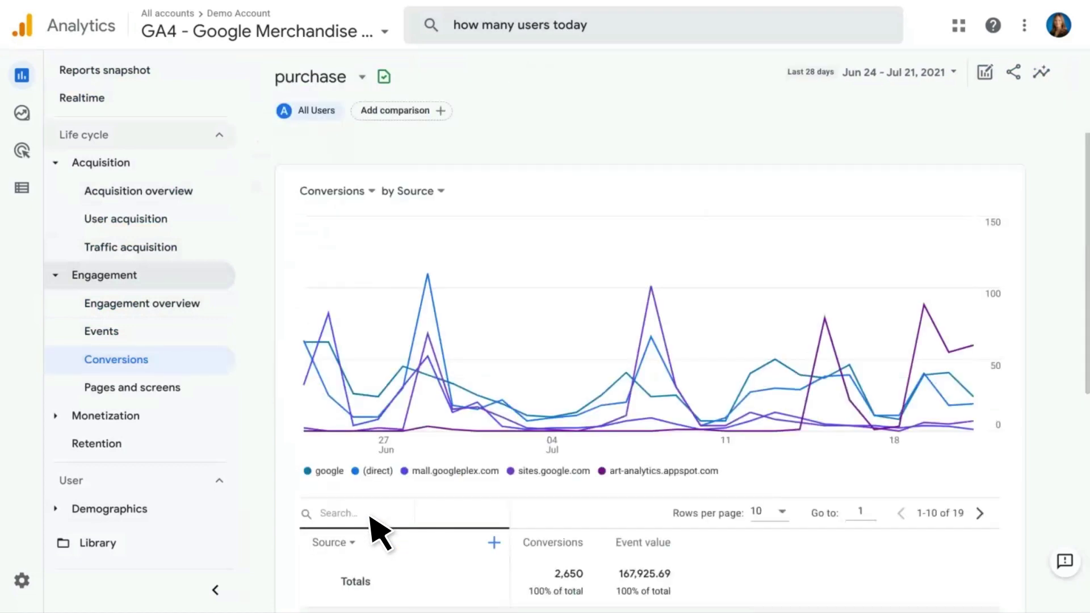
{"action": "scroll", "coordinate": [372, 518], "scroll_direction": "down", "scroll_amount": 6}
{"action": "scroll", "coordinate": [370, 519], "scroll_direction": "up", "scroll_amount": 3}
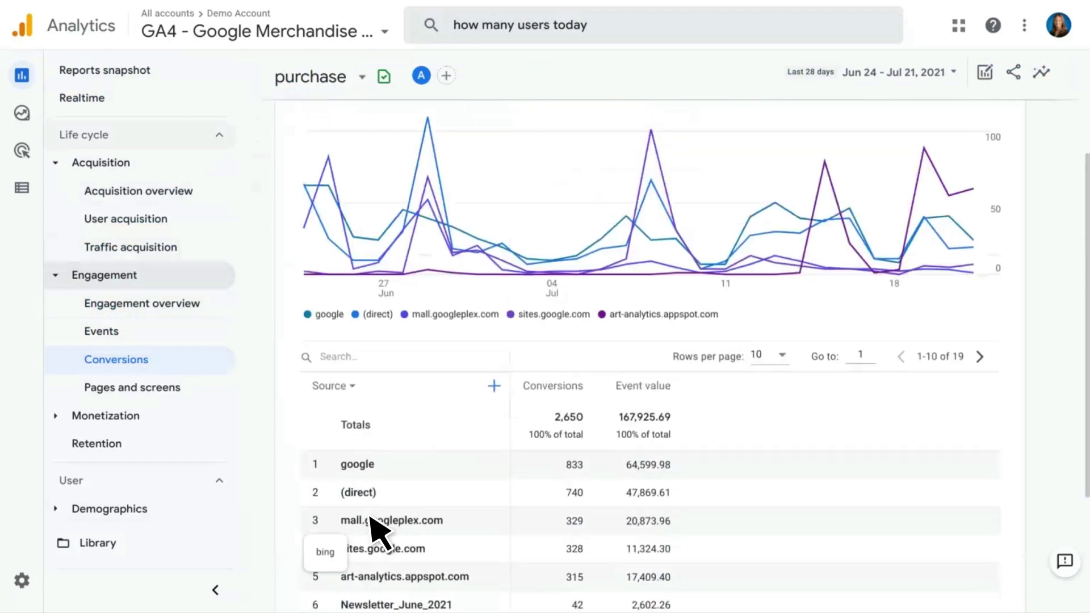
{"action": "scroll", "coordinate": [372, 518], "scroll_direction": "up", "scroll_amount": 3}
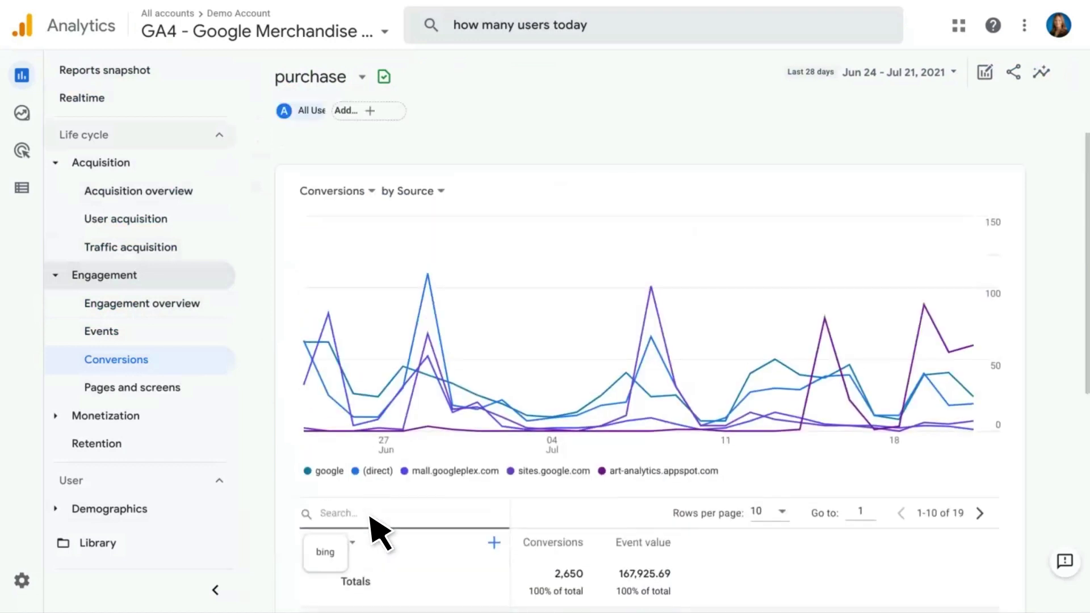
{"action": "left_click", "coordinate": [196, 376]}
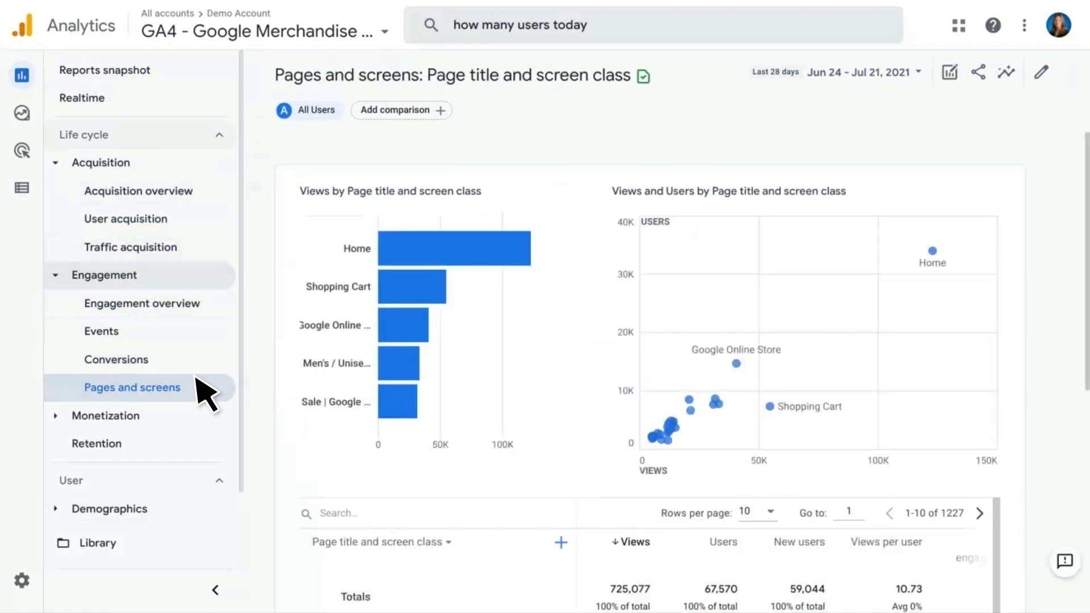
Review Pages and screens (725,077 views, Home leading at 122,989), then expand Monetization
{"action": "scroll", "coordinate": [249, 410], "scroll_direction": "down", "scroll_amount": 3}
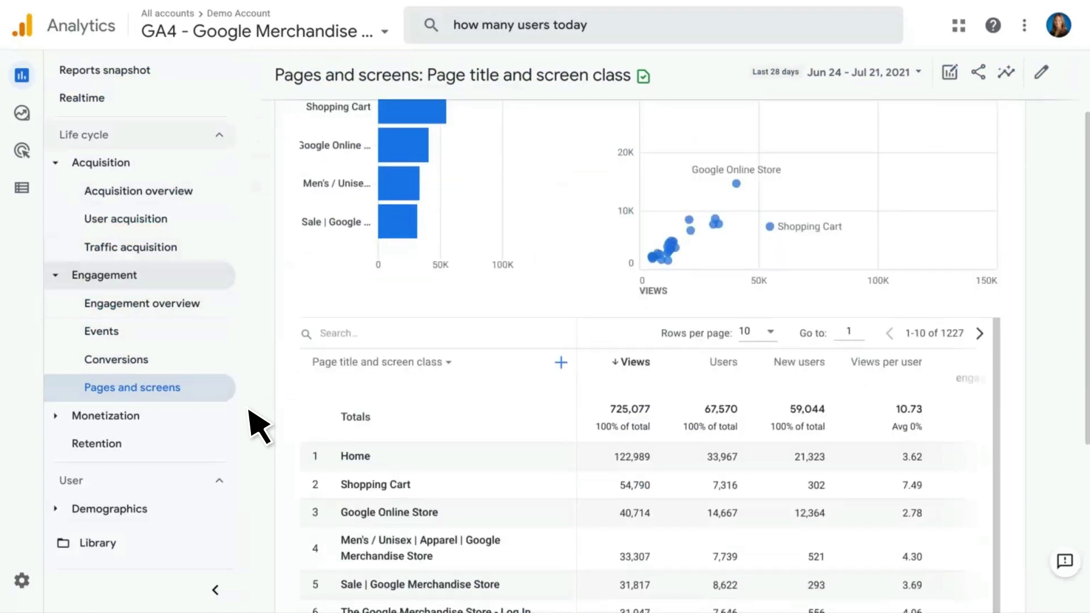
{"action": "scroll", "coordinate": [250, 410], "scroll_direction": "down", "scroll_amount": 3}
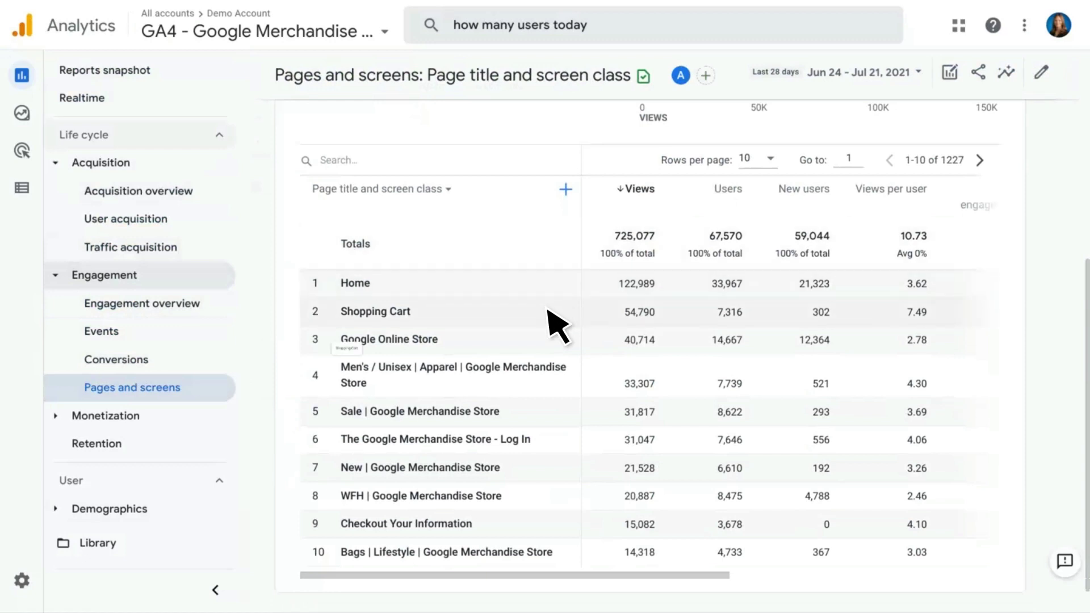
{"action": "left_click", "coordinate": [162, 420]}
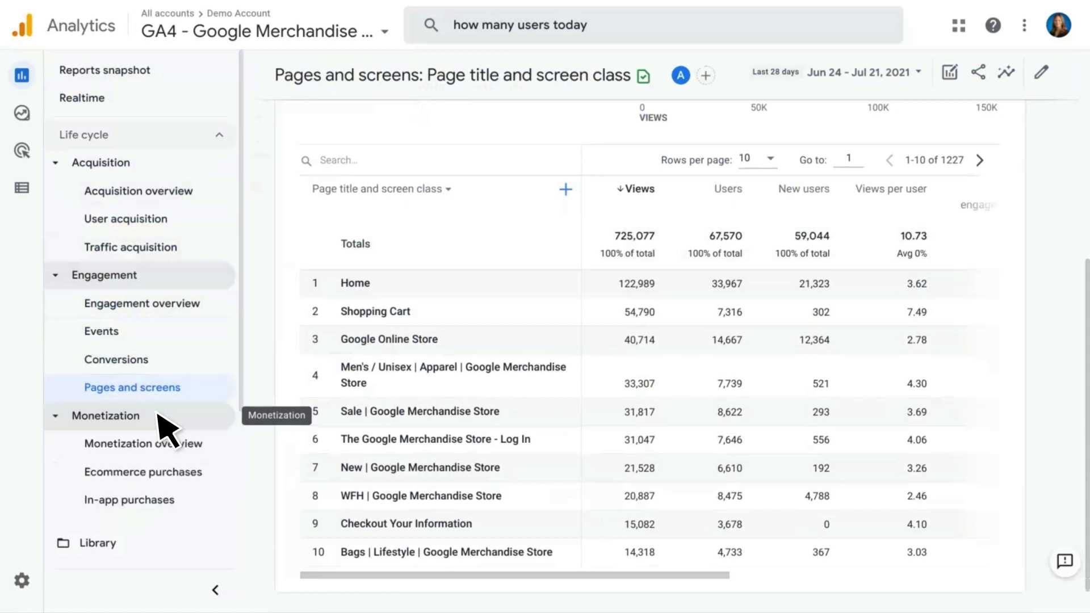
Open Monetization overview and review $168K total revenue, 2K purchasers and $2.49 per user
{"action": "scroll", "coordinate": [165, 425], "scroll_direction": "down", "scroll_amount": 3}
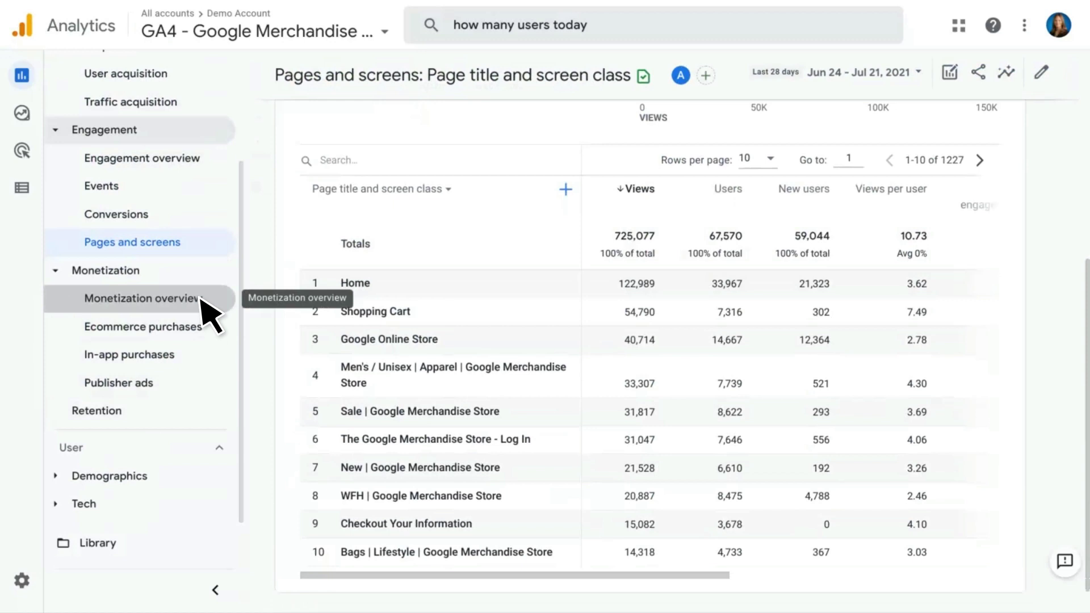
{"action": "left_click", "coordinate": [205, 310]}
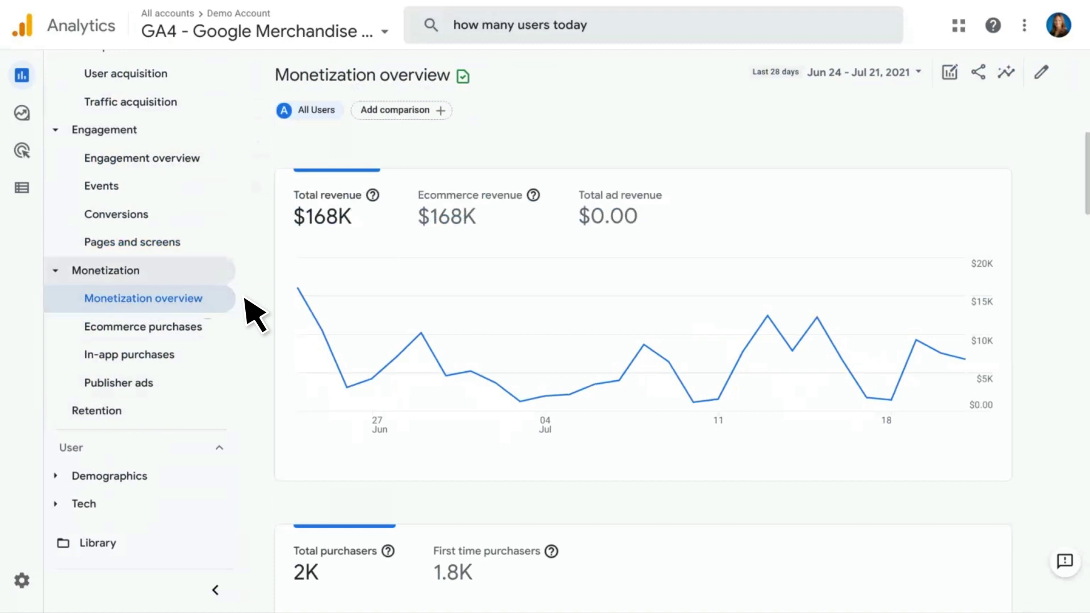
{"action": "scroll", "coordinate": [250, 312], "scroll_direction": "down", "scroll_amount": 5}
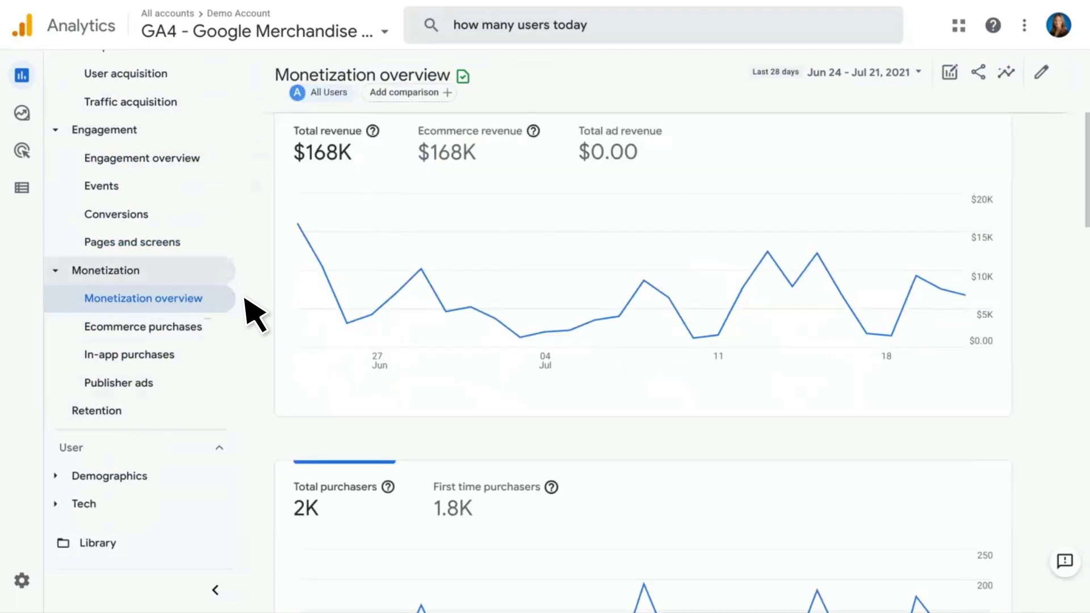
{"action": "scroll", "coordinate": [250, 312], "scroll_direction": "down", "scroll_amount": 5}
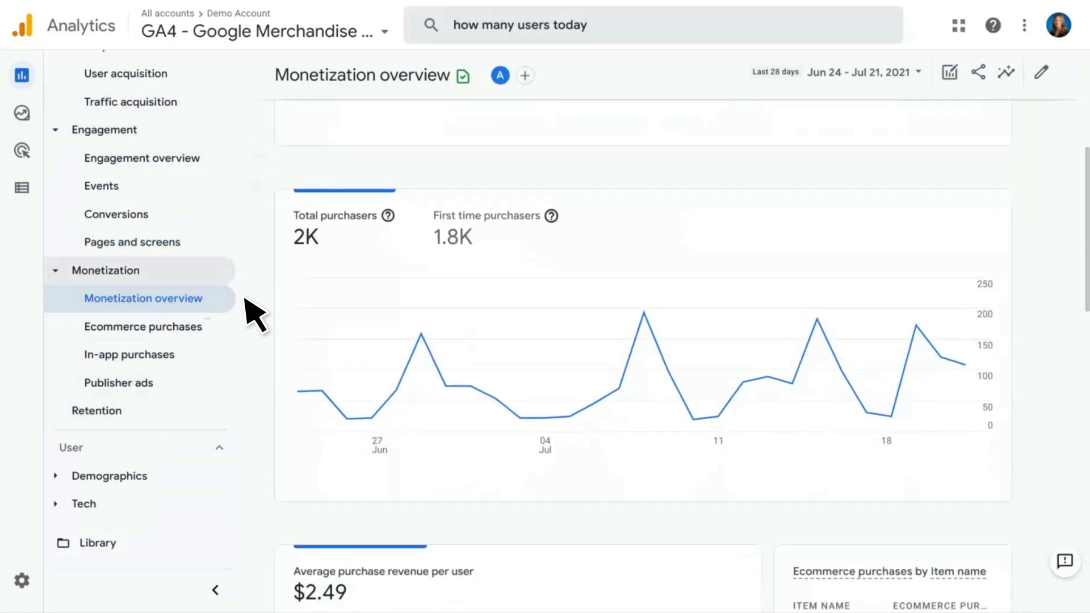
{"action": "scroll", "coordinate": [252, 314], "scroll_direction": "down", "scroll_amount": 4}
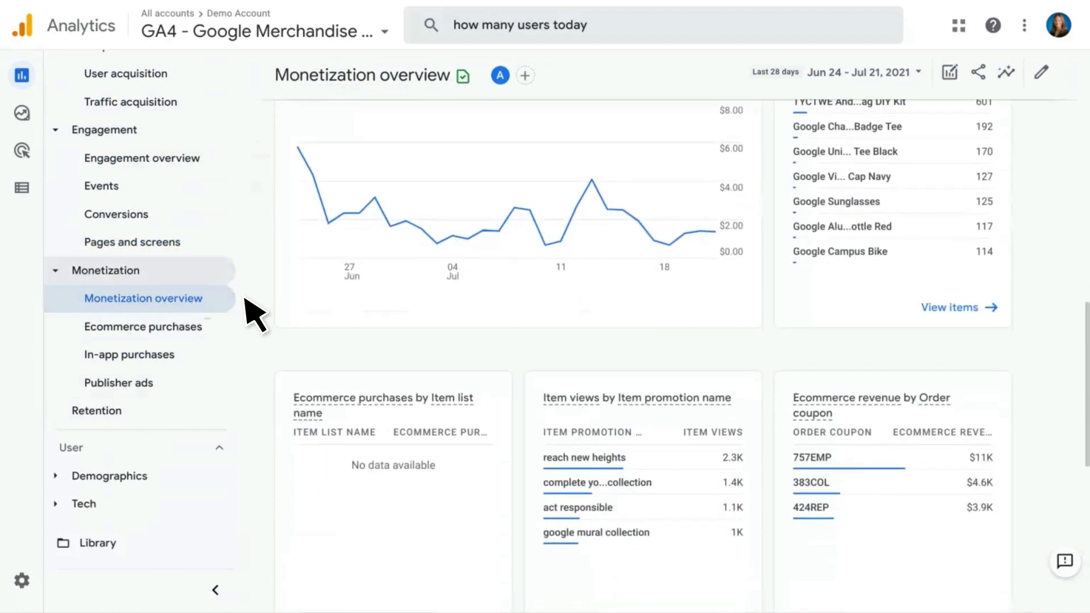
Show Ecommerce purchases by Item ID, then open Retention overview: 59K new, 17K returning users
{"action": "left_click", "coordinate": [202, 329]}
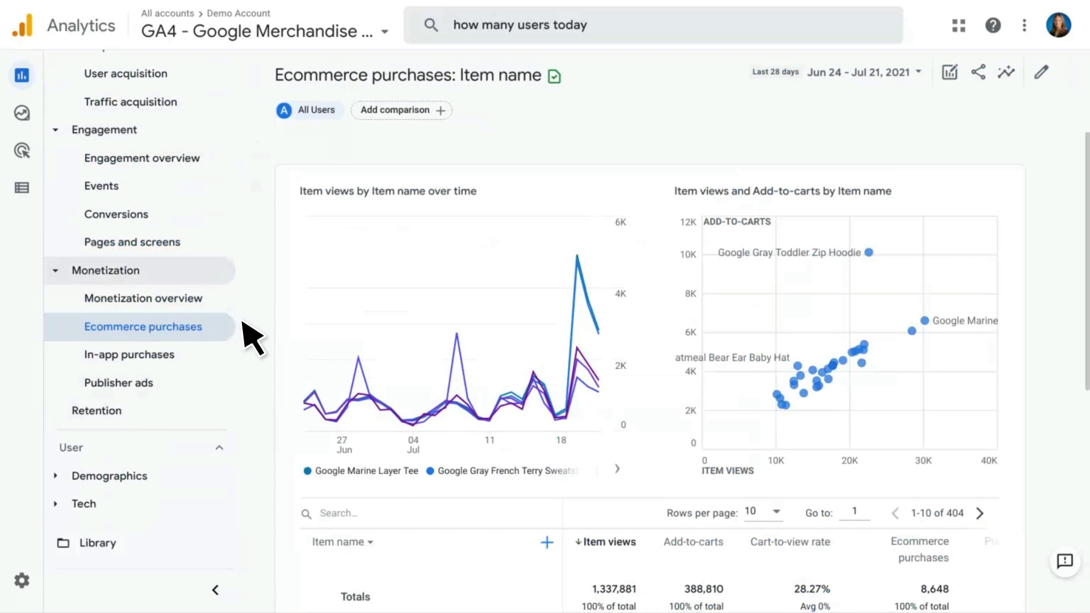
{"action": "scroll", "coordinate": [250, 338], "scroll_direction": "down", "scroll_amount": 6}
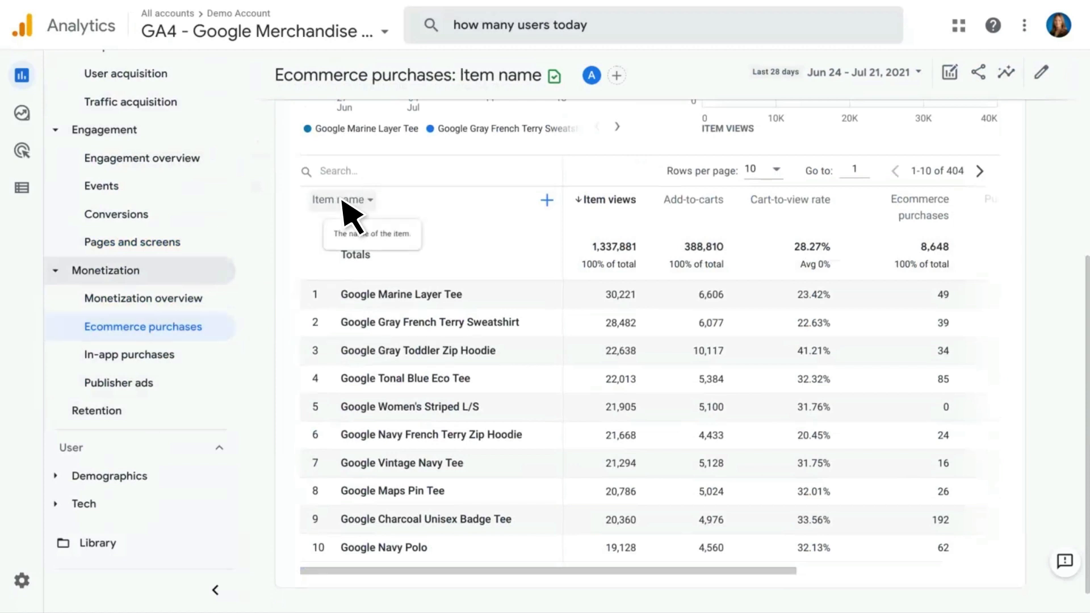
{"action": "left_click", "coordinate": [342, 202]}
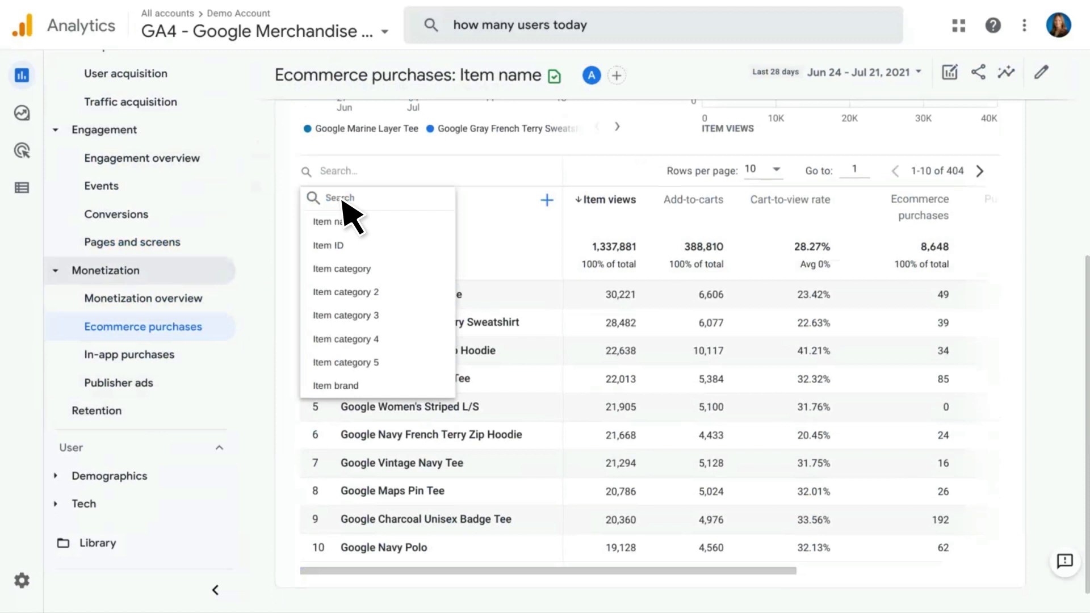
{"action": "left_click", "coordinate": [333, 248]}
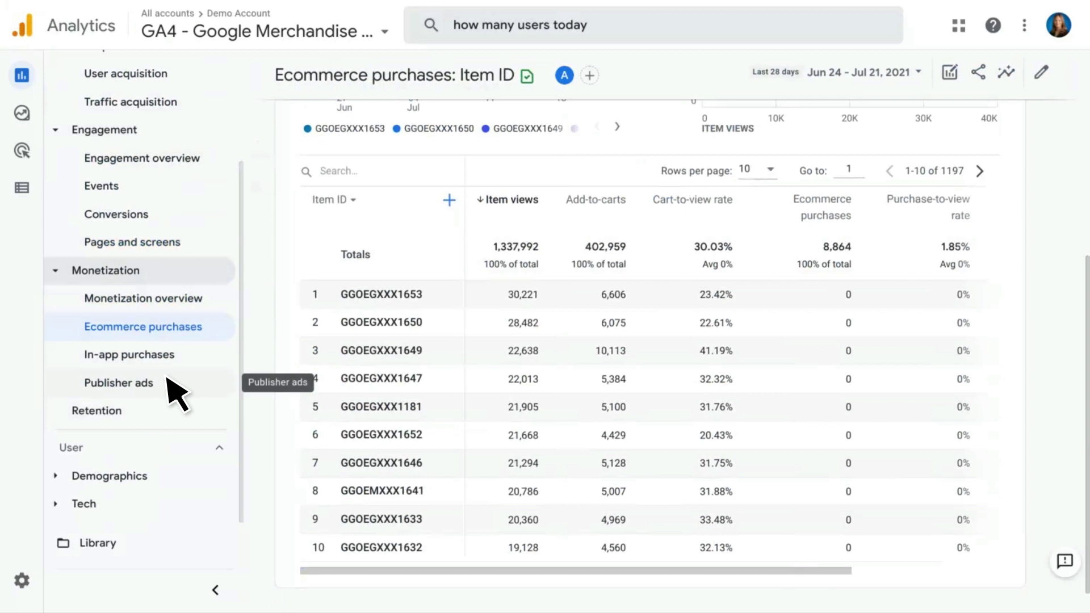
{"action": "left_click", "coordinate": [151, 410]}
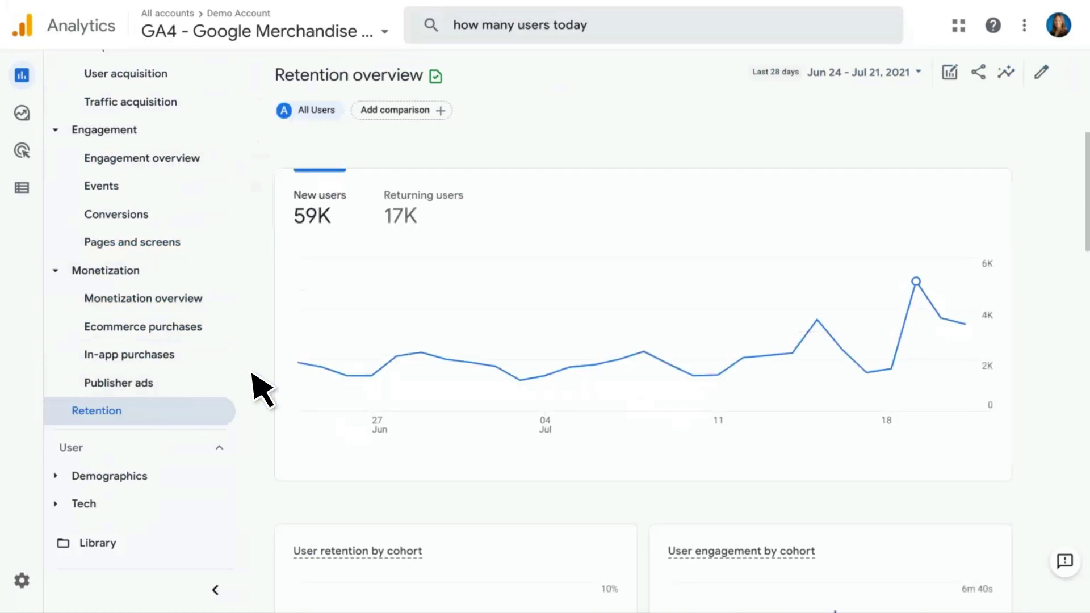
Scroll the Retention overview down to the cohort charts and expand the Demographics report group
{"action": "scroll", "coordinate": [263, 391], "scroll_direction": "down", "scroll_amount": 7}
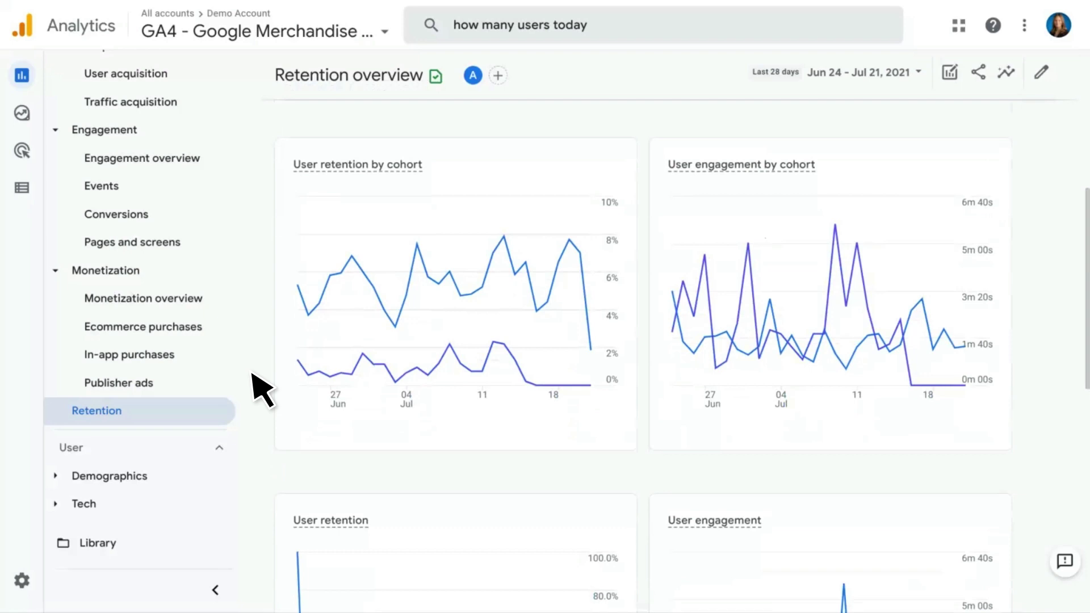
{"action": "left_click", "coordinate": [164, 468]}
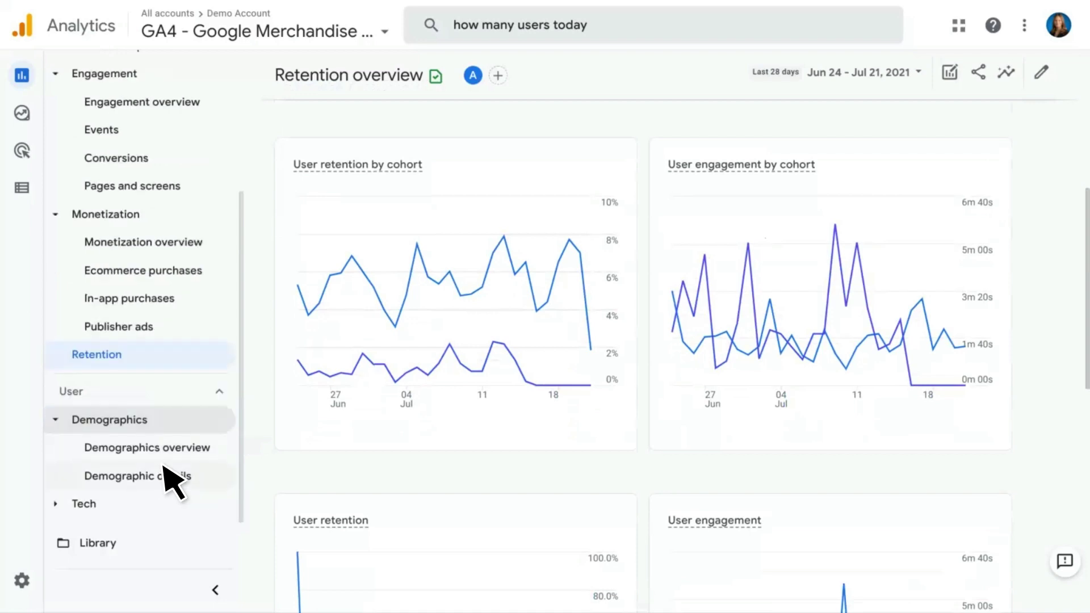
Open the Demographics overview and scroll to its City, Gender and Interests cards
{"action": "left_click", "coordinate": [211, 448]}
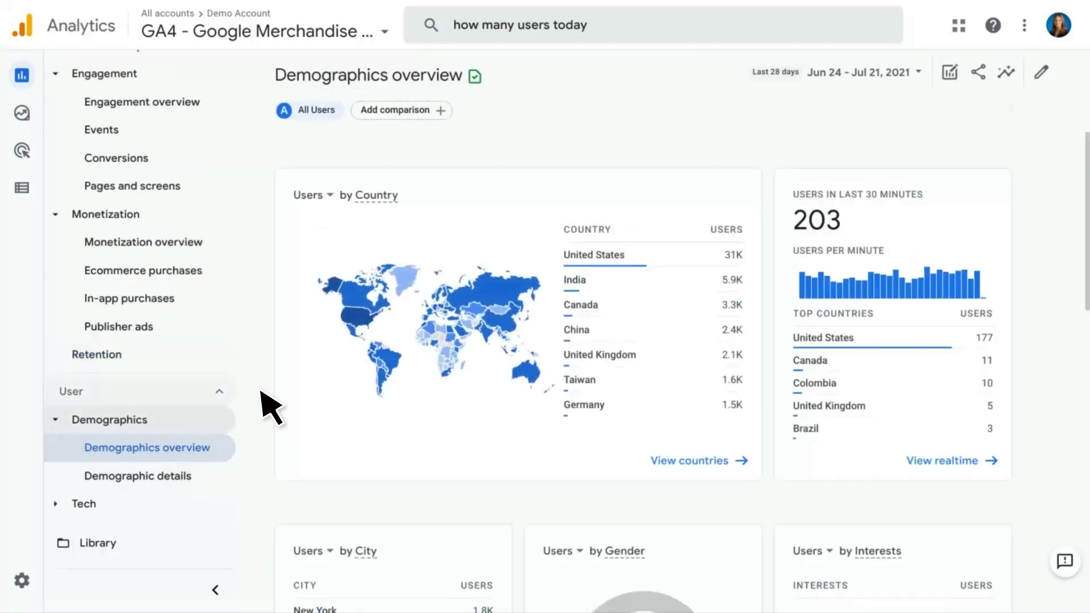
{"action": "scroll", "coordinate": [261, 391], "scroll_direction": "down", "scroll_amount": 7}
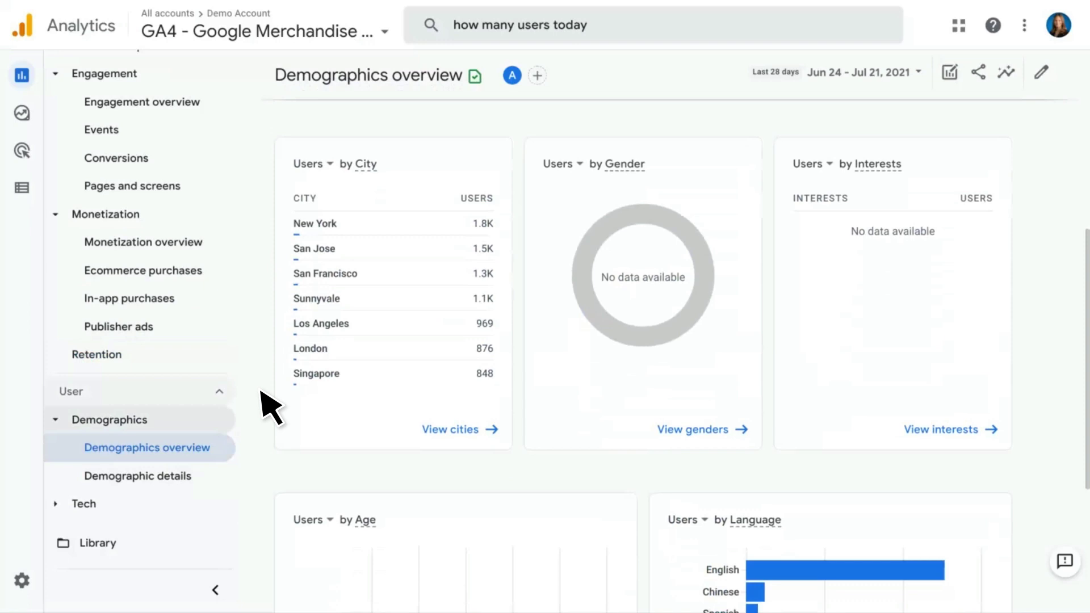
{"action": "left_click", "coordinate": [196, 469]}
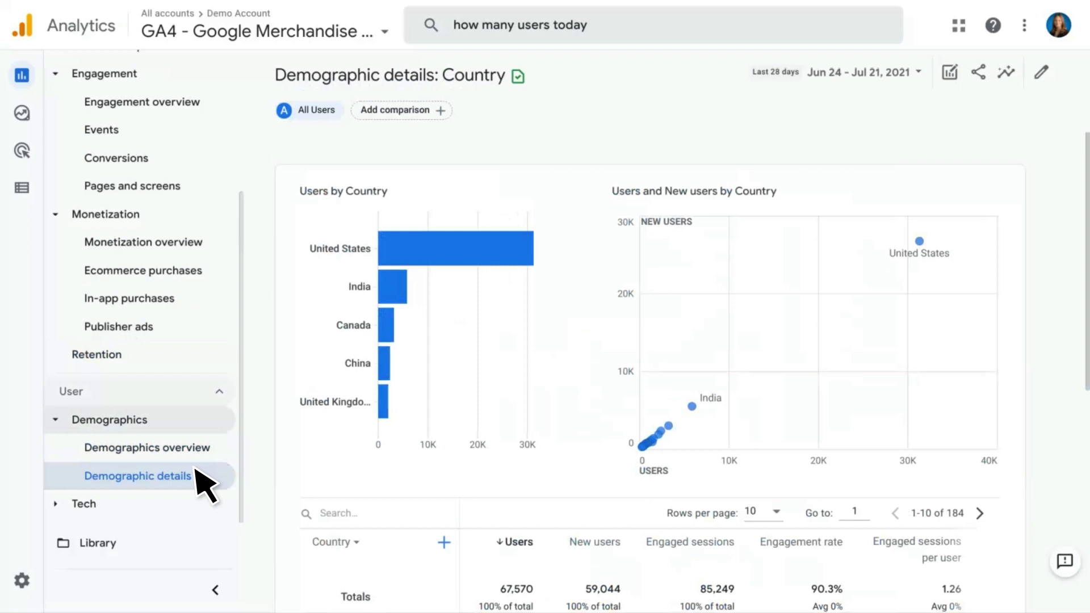
Break down the Demographic details table by City instead of Country
{"action": "scroll", "coordinate": [214, 464], "scroll_direction": "down", "scroll_amount": 4}
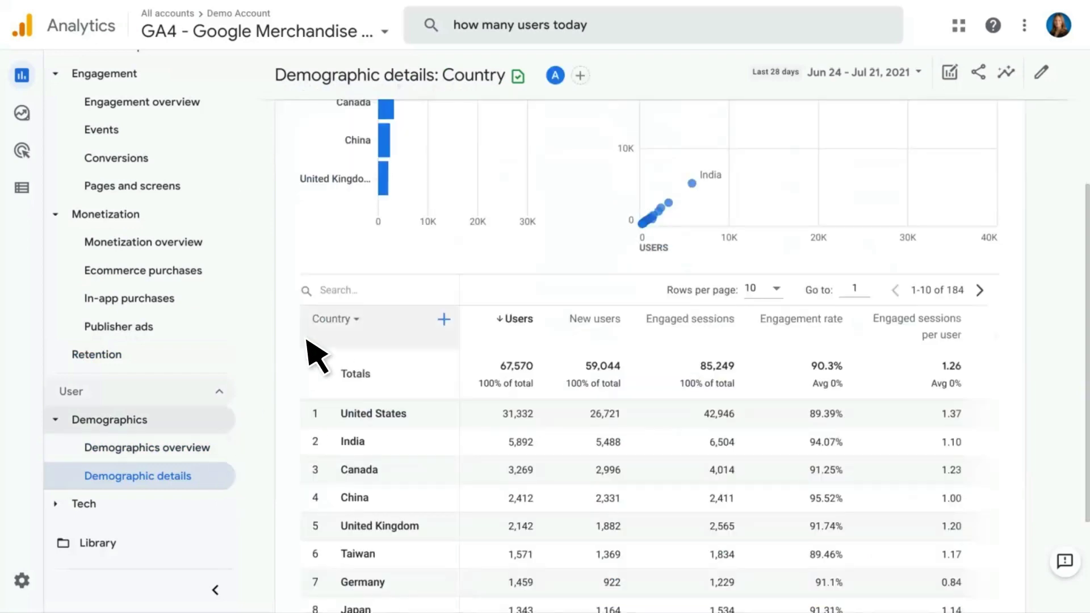
{"action": "mouse_move", "coordinate": [346, 322]}
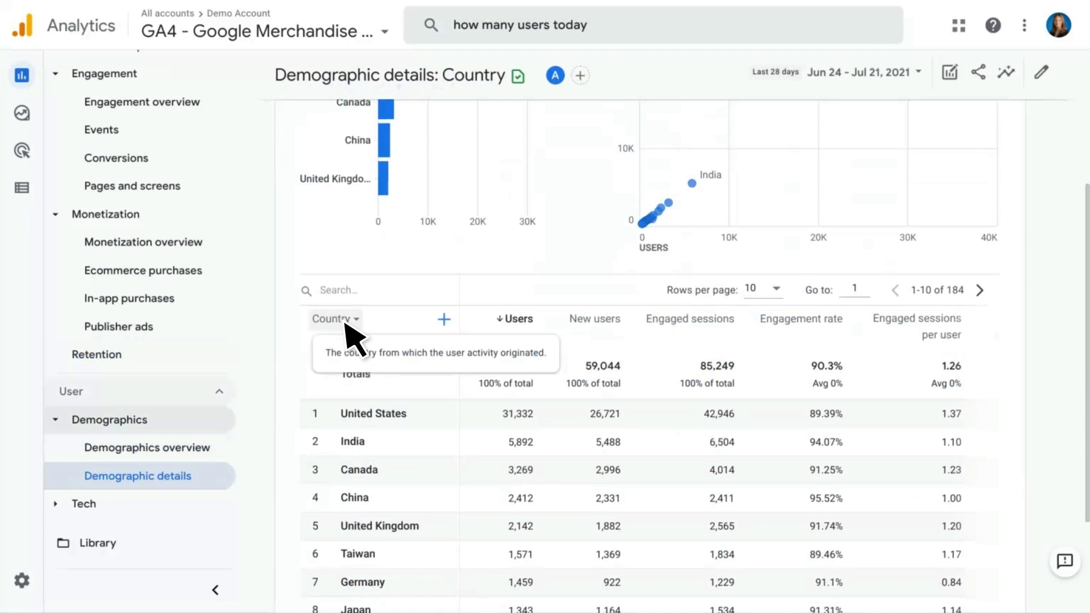
{"action": "left_click", "coordinate": [346, 322]}
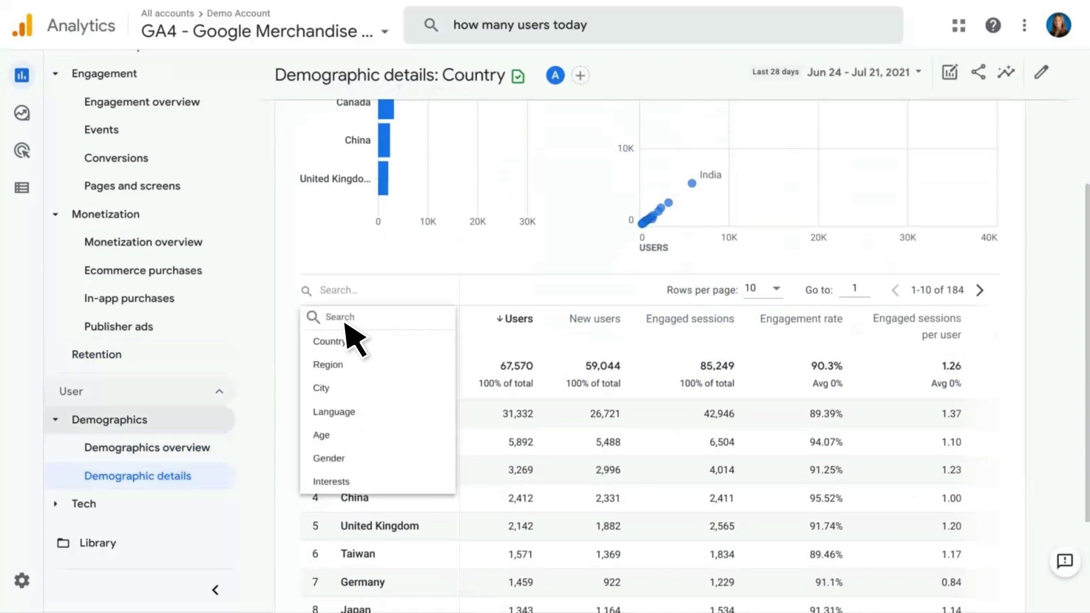
{"action": "left_click", "coordinate": [342, 391]}
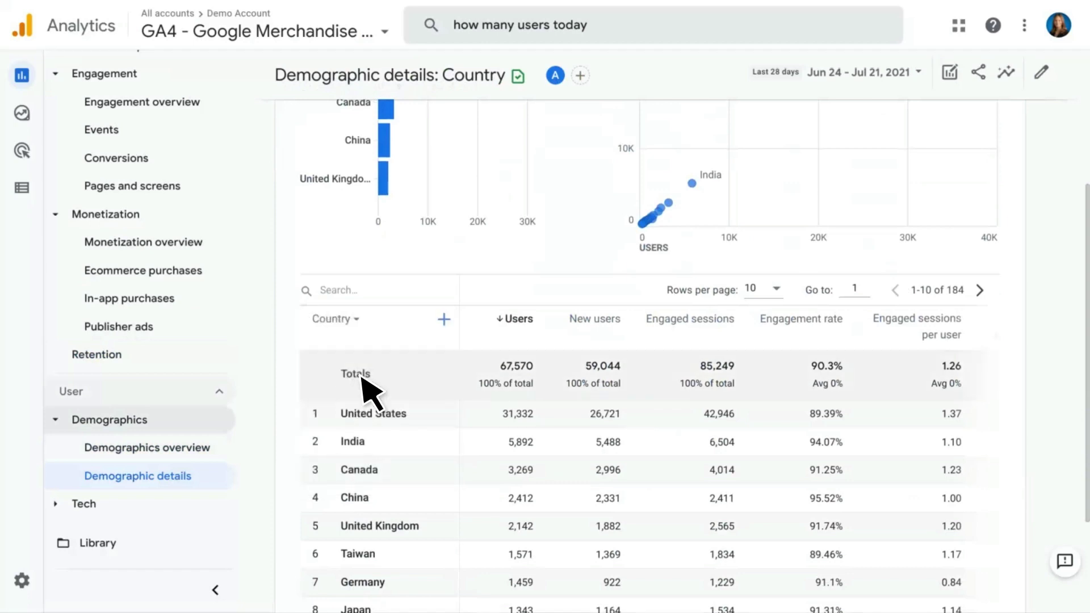
Add Device category as a second breakdown to the City table and expand the Tech reports
{"action": "left_click", "coordinate": [438, 320]}
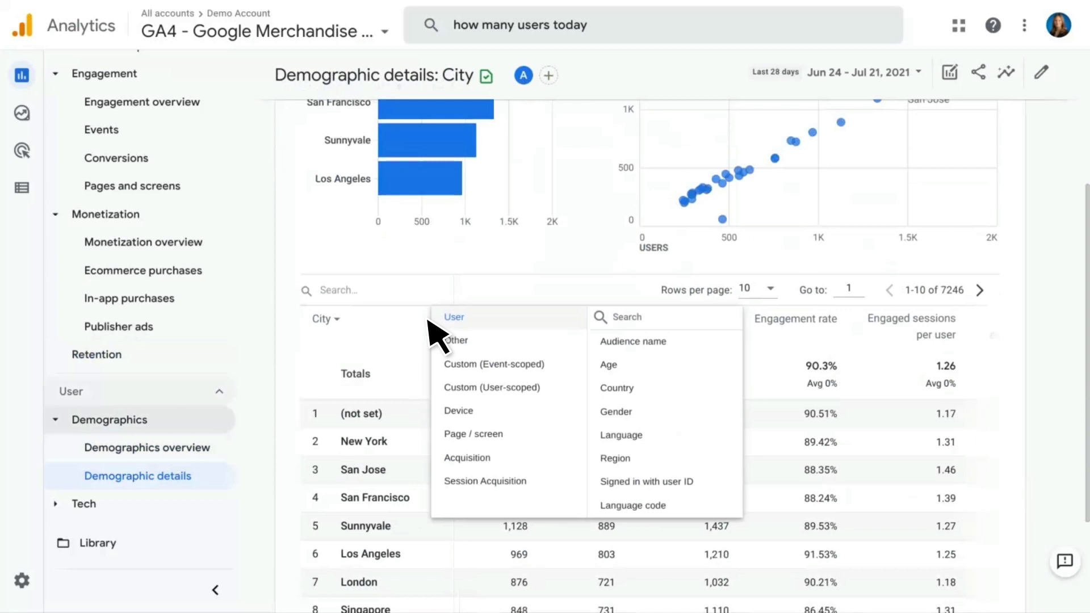
{"action": "left_click", "coordinate": [514, 411]}
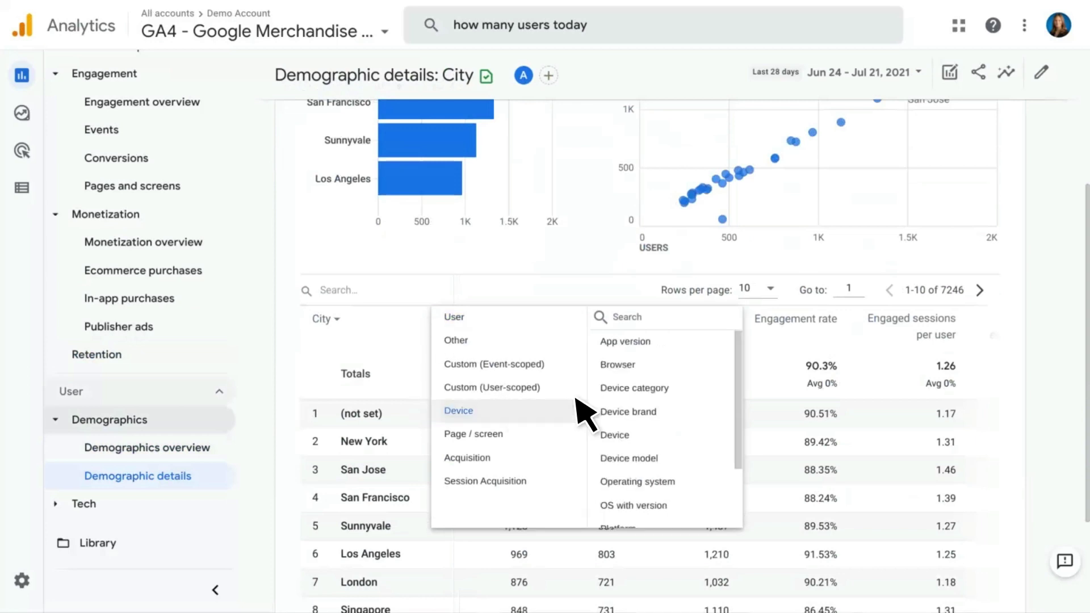
{"action": "left_click", "coordinate": [682, 390]}
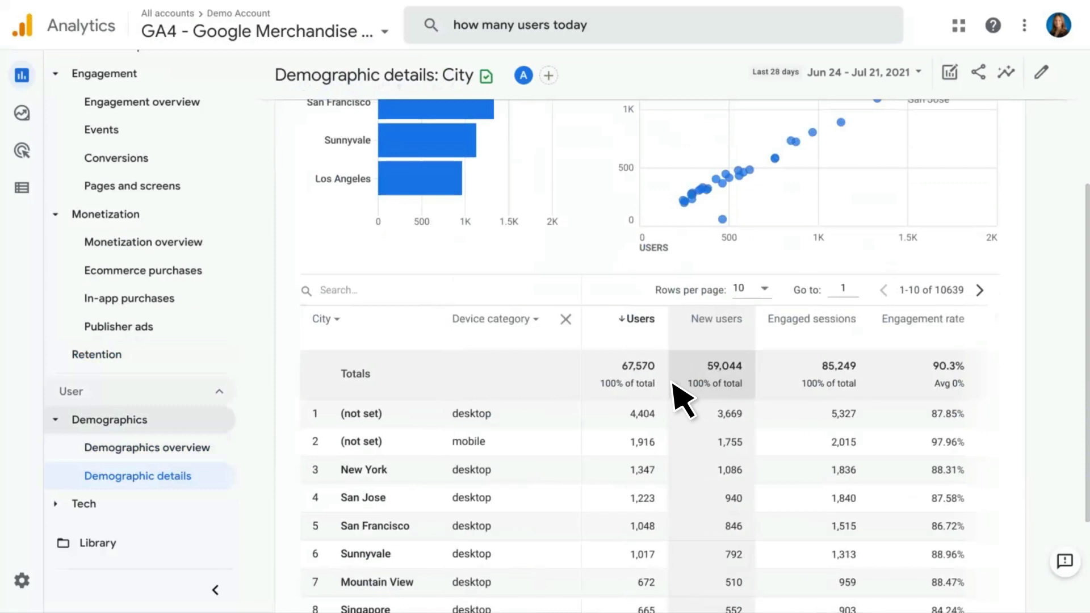
{"action": "left_click", "coordinate": [177, 495]}
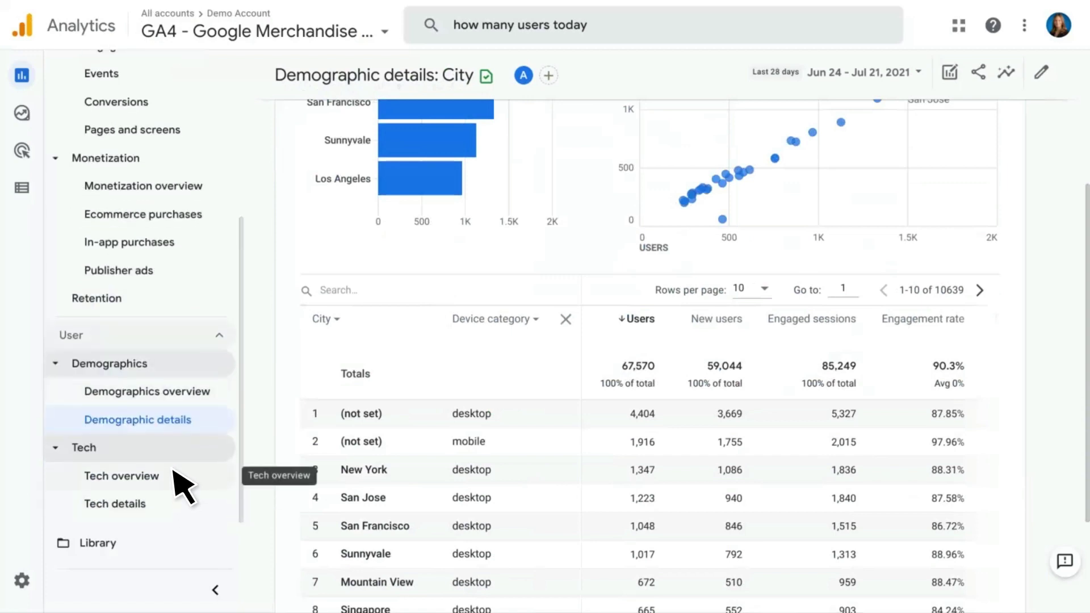
{"action": "left_click", "coordinate": [174, 472]}
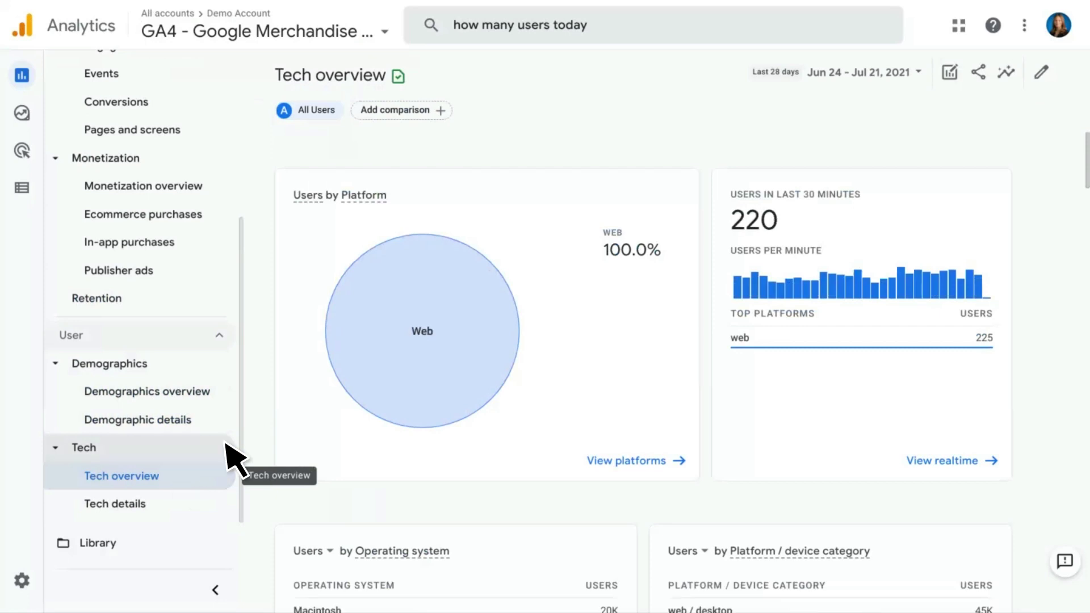
Scroll through the Tech overview report's cards
{"action": "scroll", "coordinate": [256, 432], "scroll_direction": "down", "scroll_amount": 7}
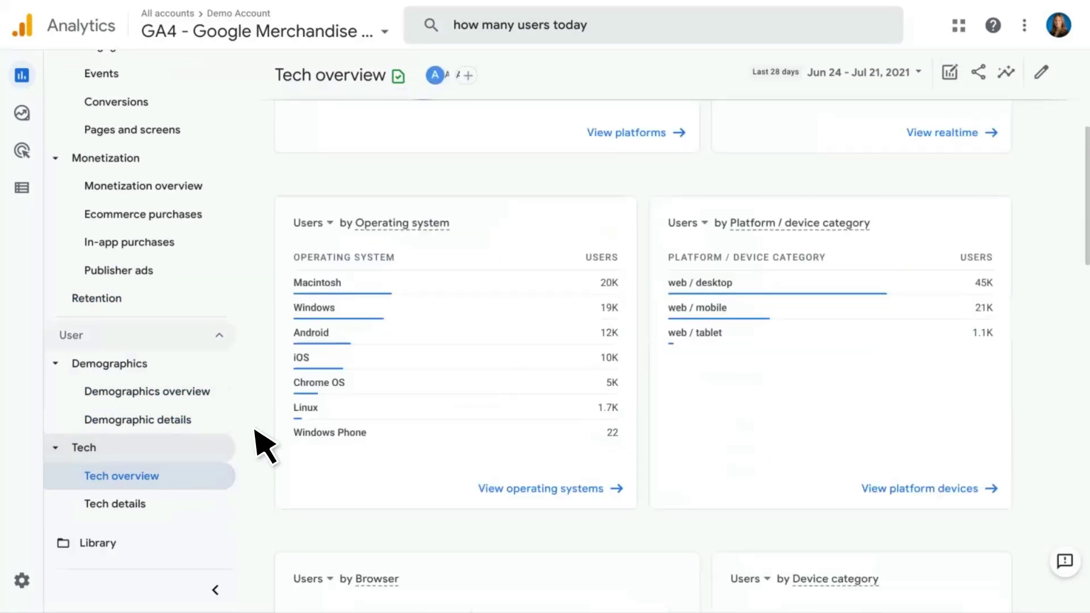
{"action": "scroll", "coordinate": [263, 446], "scroll_direction": "down", "scroll_amount": 4}
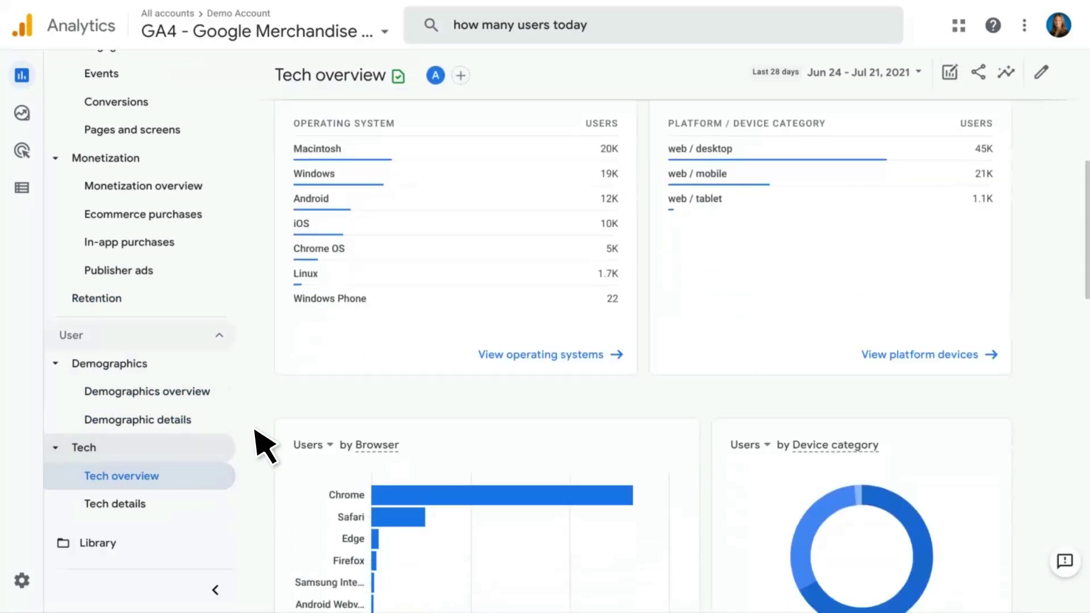
{"action": "scroll", "coordinate": [263, 445], "scroll_direction": "down", "scroll_amount": 1}
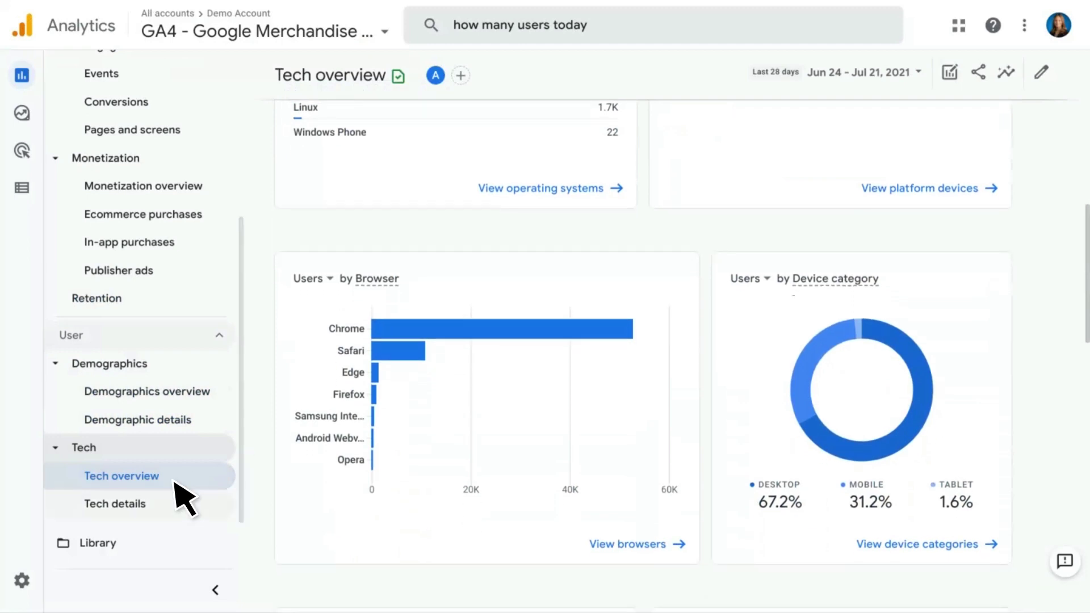
Open Tech details and review the Browser table, with Chrome leading at 52,728 users
{"action": "left_click", "coordinate": [152, 501]}
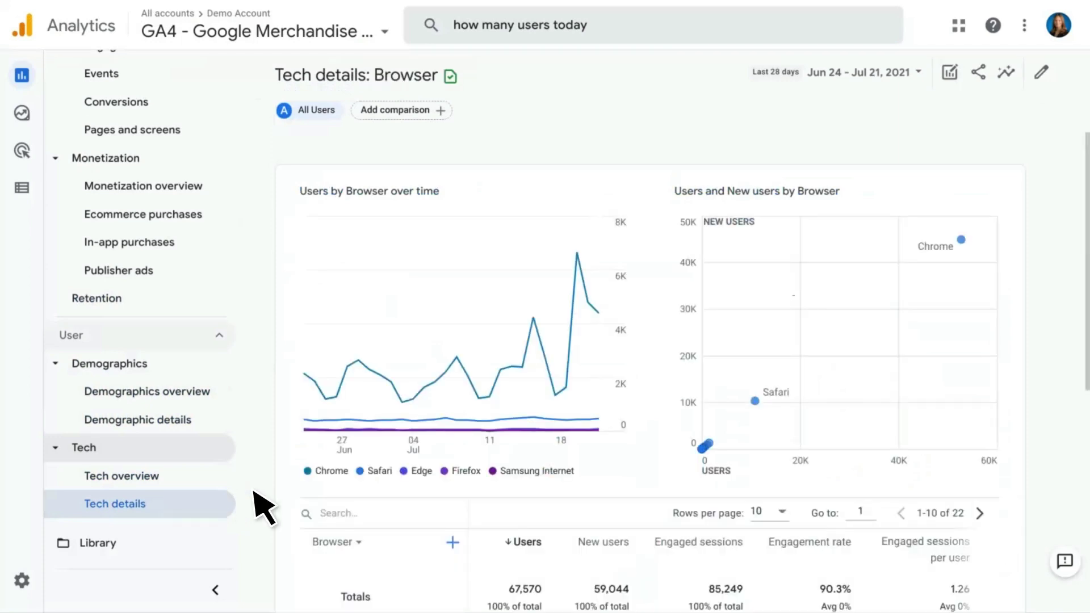
{"action": "scroll", "coordinate": [254, 493], "scroll_direction": "down", "scroll_amount": 6}
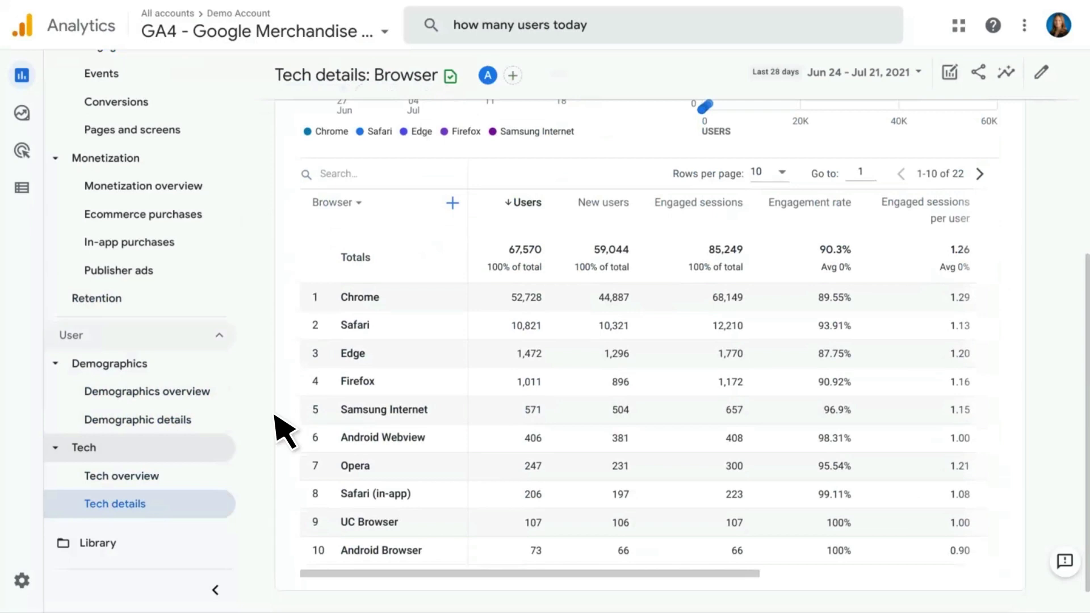
{"action": "left_click", "coordinate": [343, 206]}
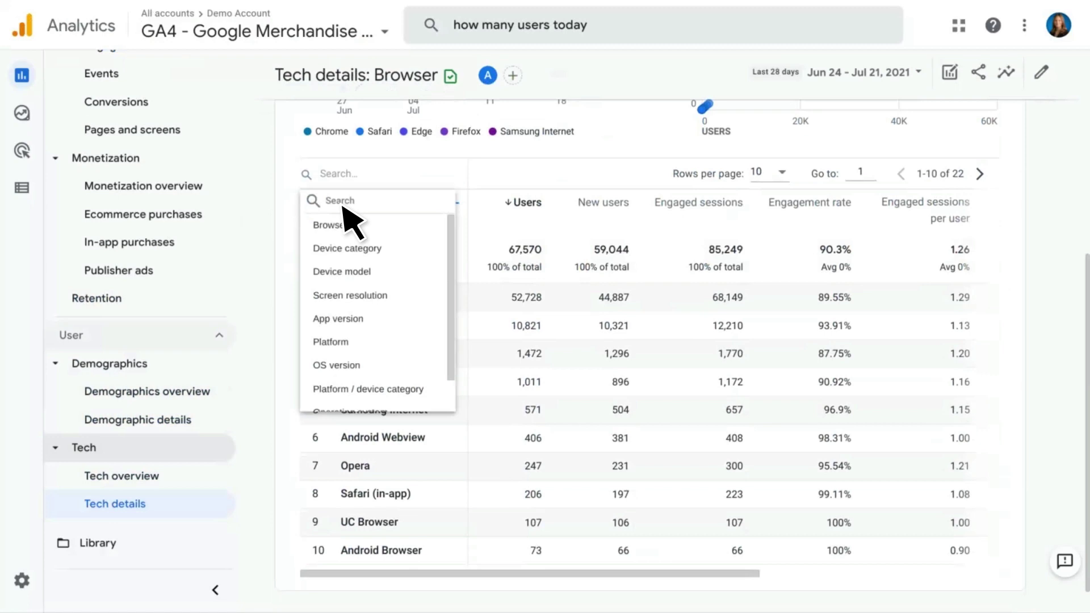
{"action": "left_click", "coordinate": [259, 348]}
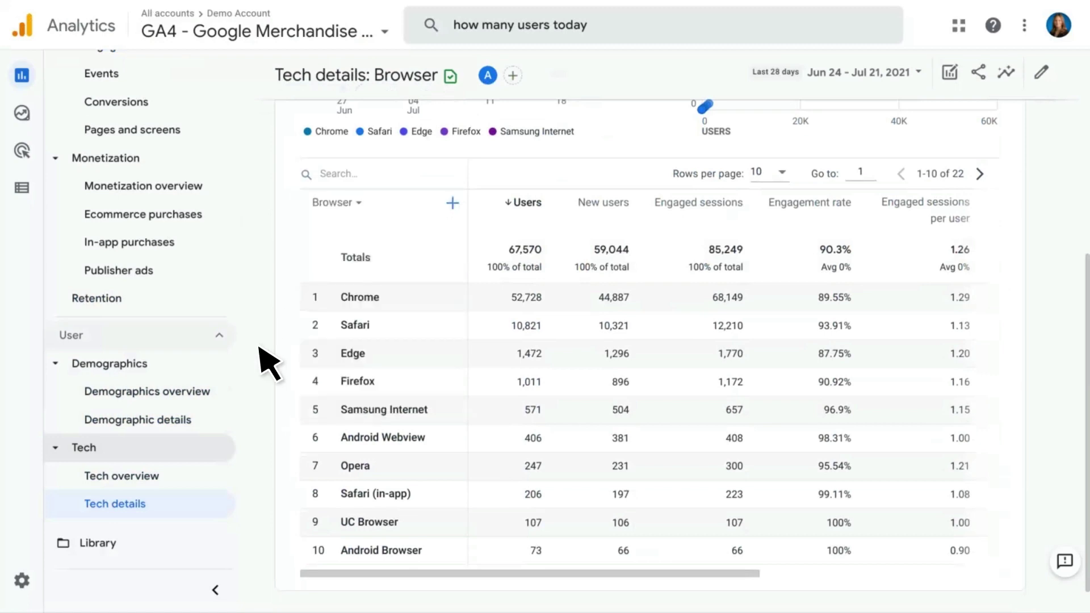
Open the Library page listing the Life cycle and User report collections
{"action": "left_click", "coordinate": [121, 545]}
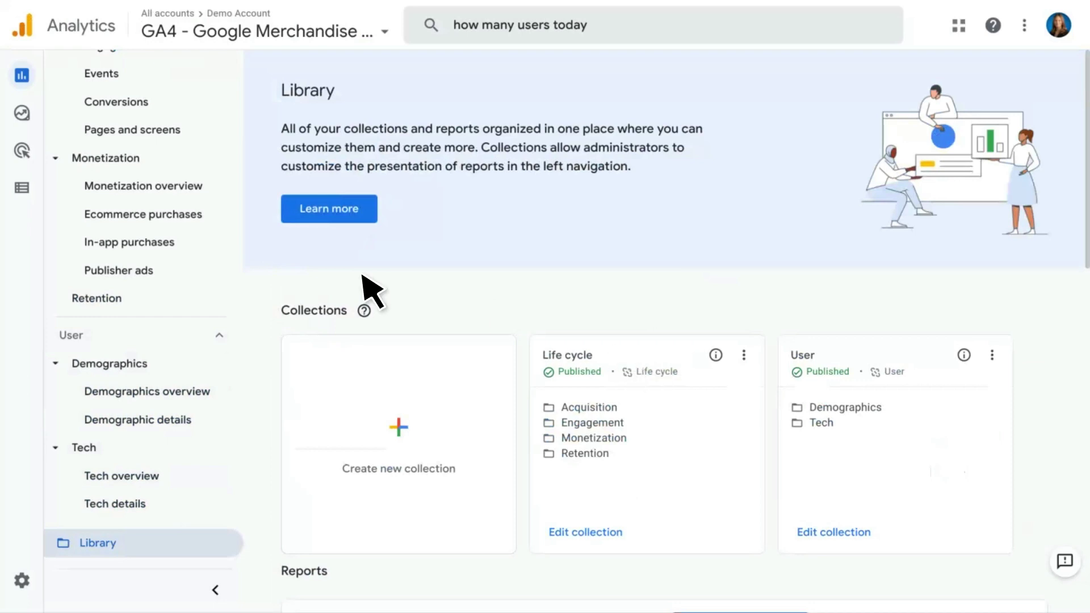
{"action": "mouse_move", "coordinate": [31, 221]}
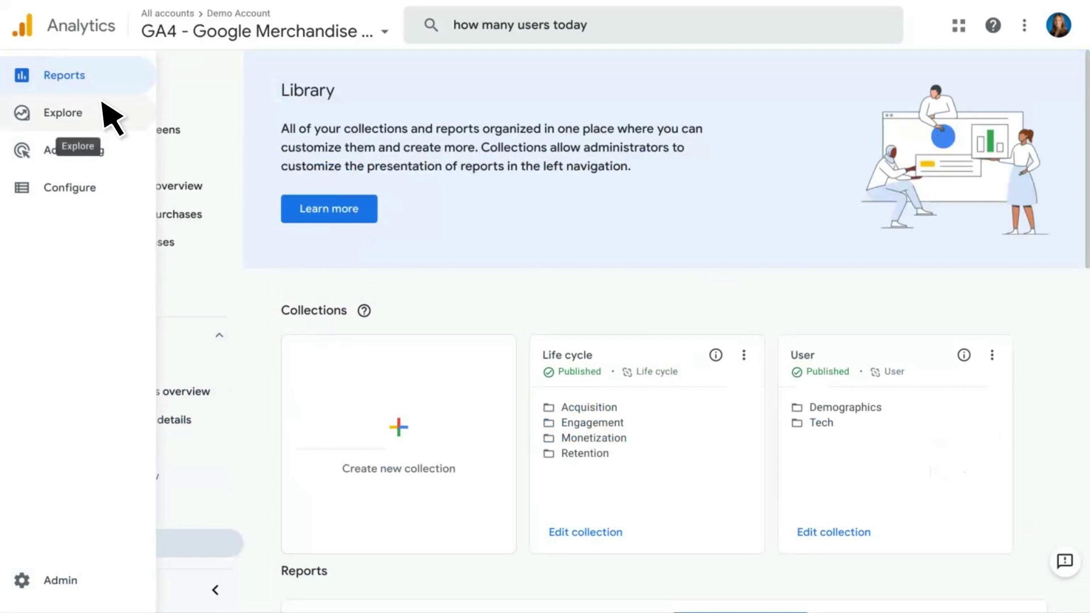
Go to Explore and advance the technique carousel to reveal Segment overlap
{"action": "left_click", "coordinate": [103, 109]}
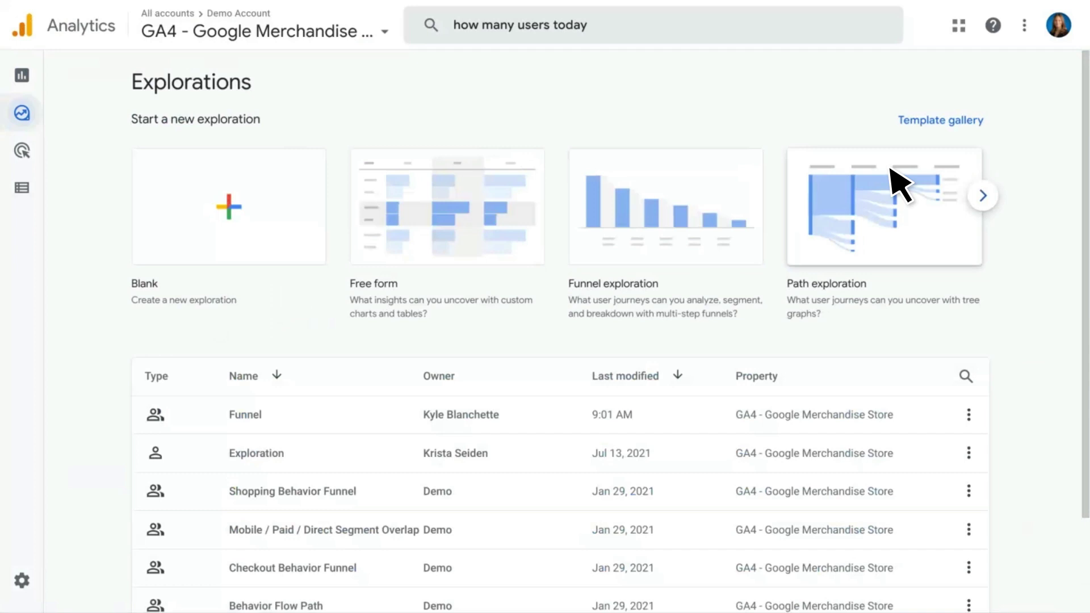
{"action": "left_click", "coordinate": [977, 196]}
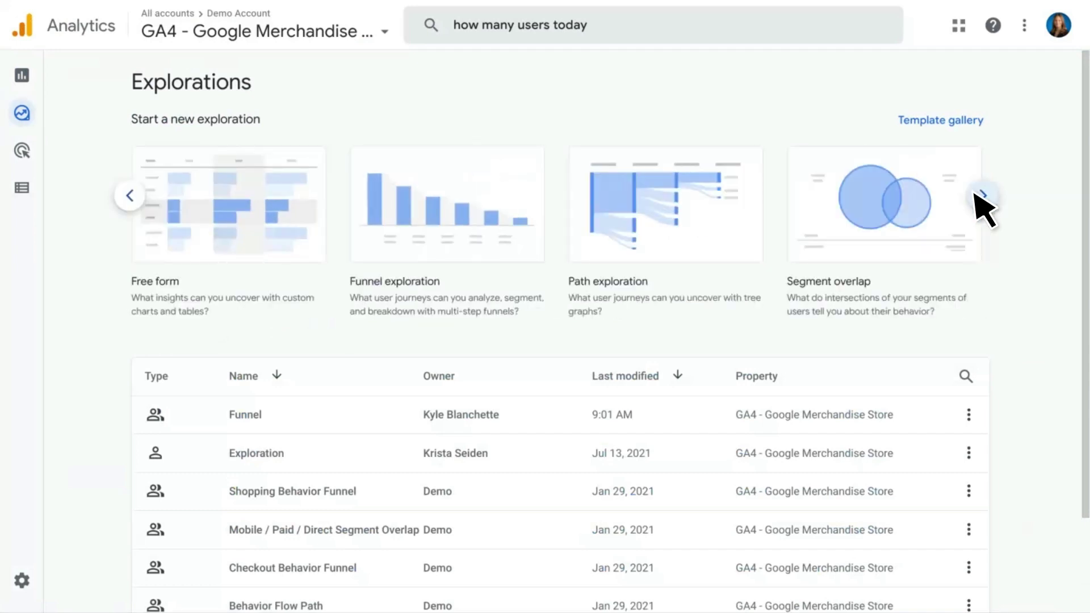
{"action": "left_click", "coordinate": [942, 122]}
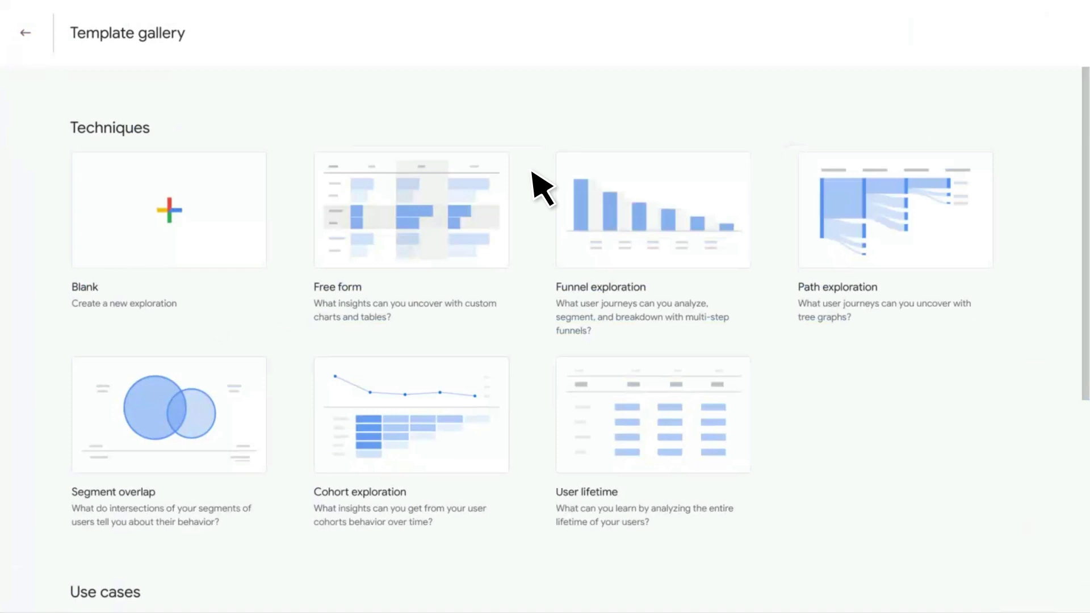
{"action": "scroll", "coordinate": [534, 173], "scroll_direction": "down", "scroll_amount": 6}
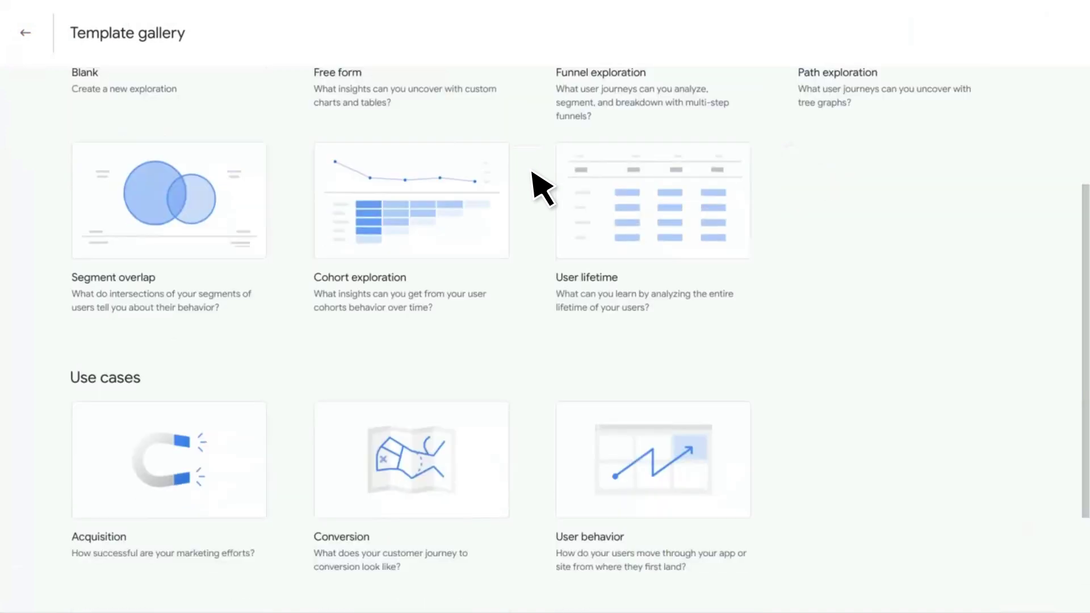
{"action": "scroll", "coordinate": [533, 174], "scroll_direction": "down", "scroll_amount": 2}
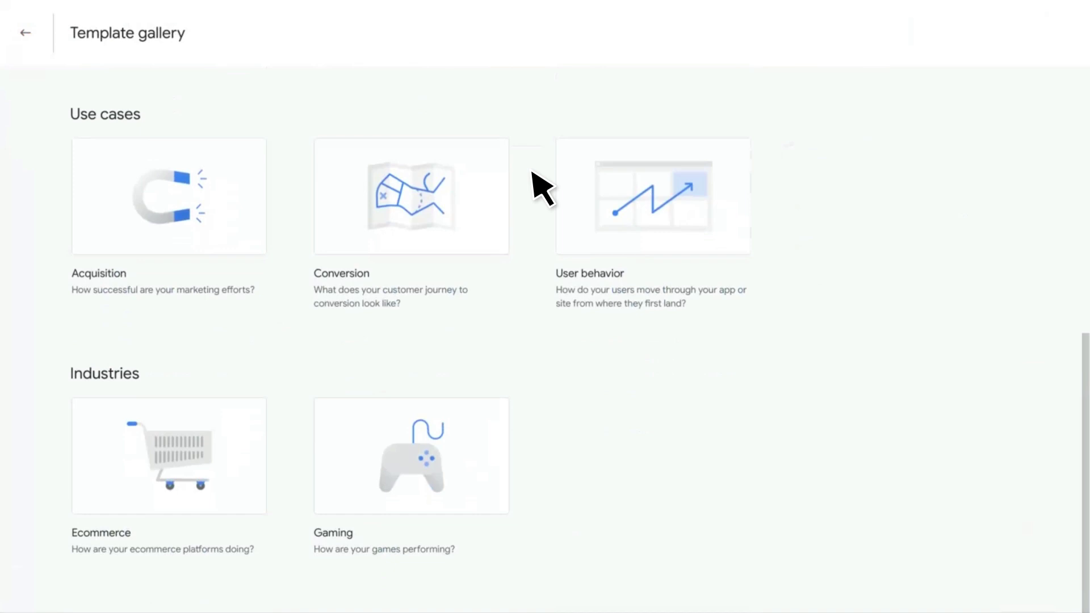
{"action": "left_click", "coordinate": [27, 34]}
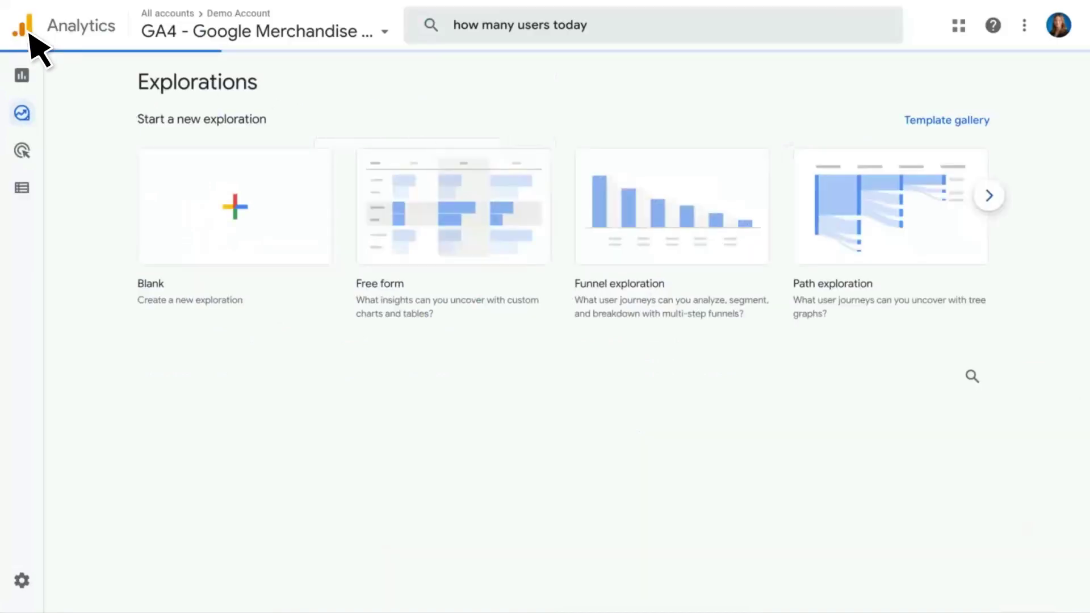
Open the Advertising snapshot, scroll to the attribution model card, and open Model comparison
{"action": "mouse_move", "coordinate": [54, 139]}
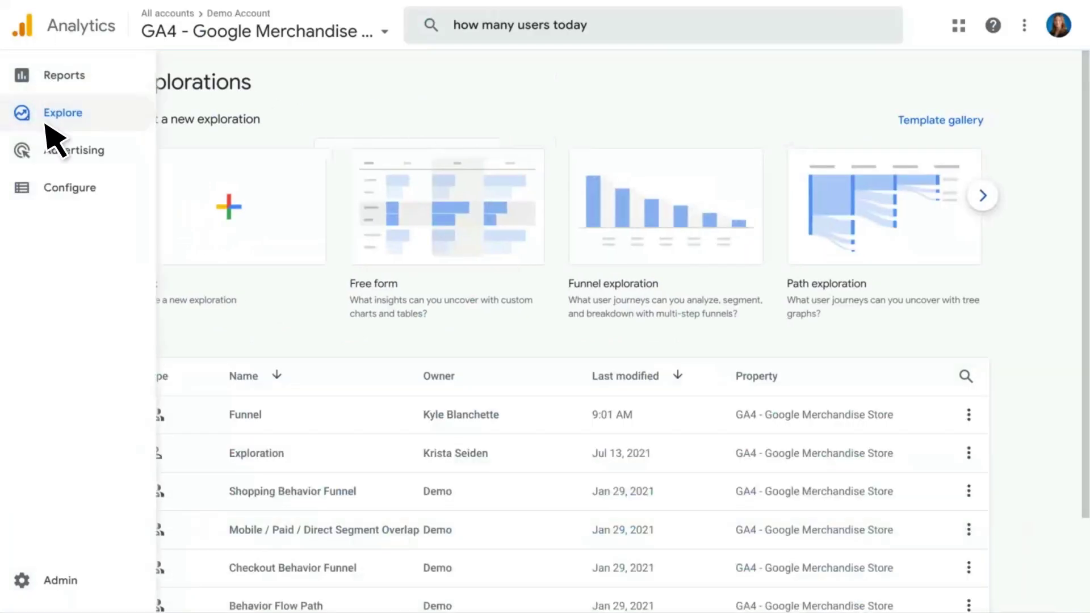
{"action": "left_click", "coordinate": [135, 158]}
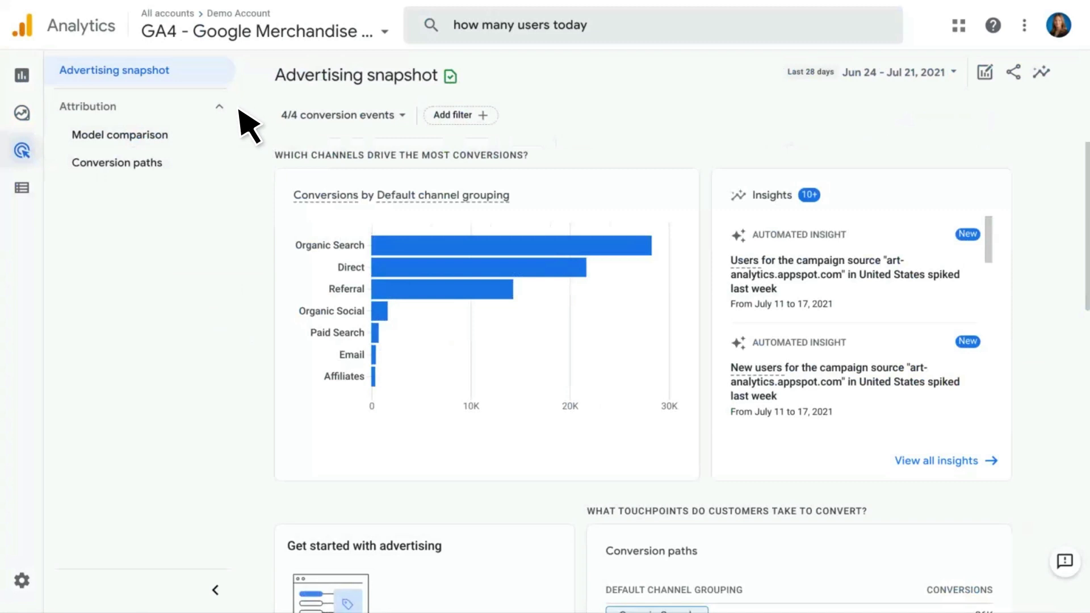
{"action": "scroll", "coordinate": [250, 204], "scroll_direction": "down", "scroll_amount": 5}
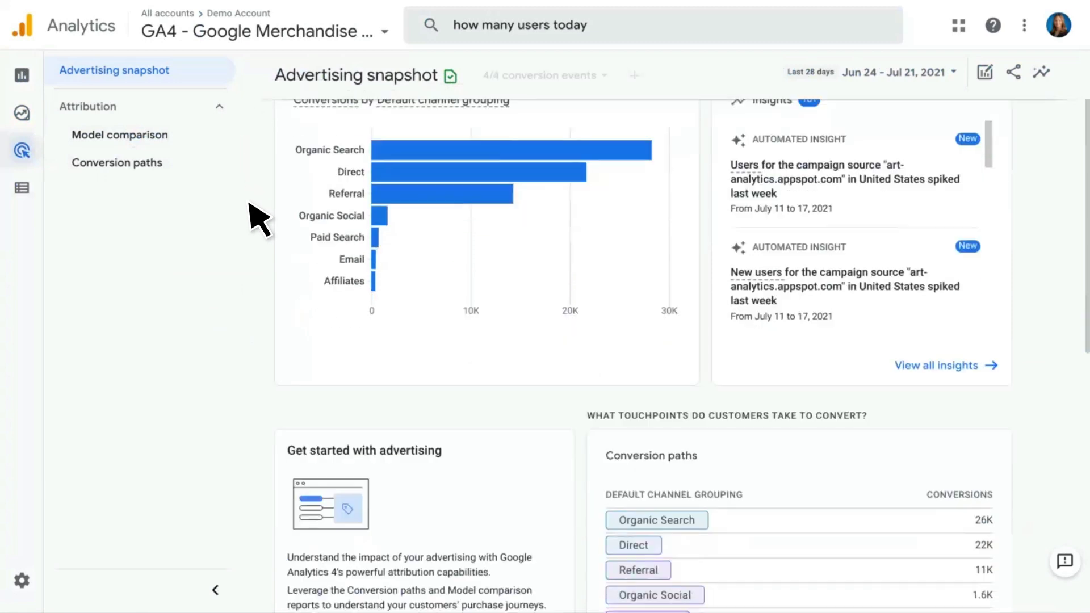
{"action": "scroll", "coordinate": [254, 218], "scroll_direction": "down", "scroll_amount": 2}
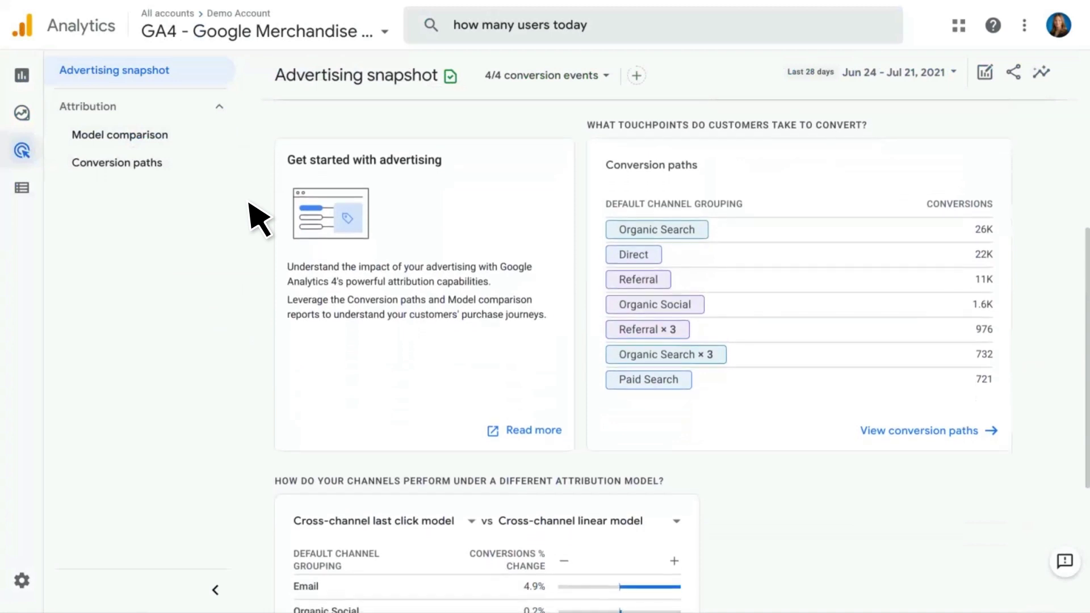
{"action": "scroll", "coordinate": [254, 218], "scroll_direction": "down", "scroll_amount": 3}
{"action": "scroll", "coordinate": [254, 219], "scroll_direction": "down", "scroll_amount": 1}
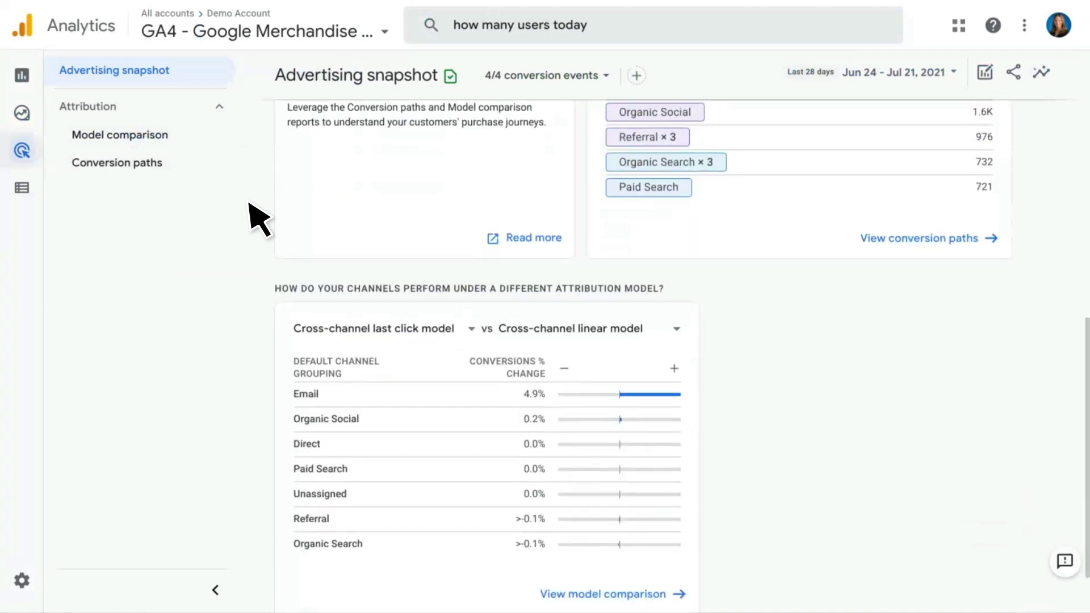
{"action": "left_click", "coordinate": [183, 129]}
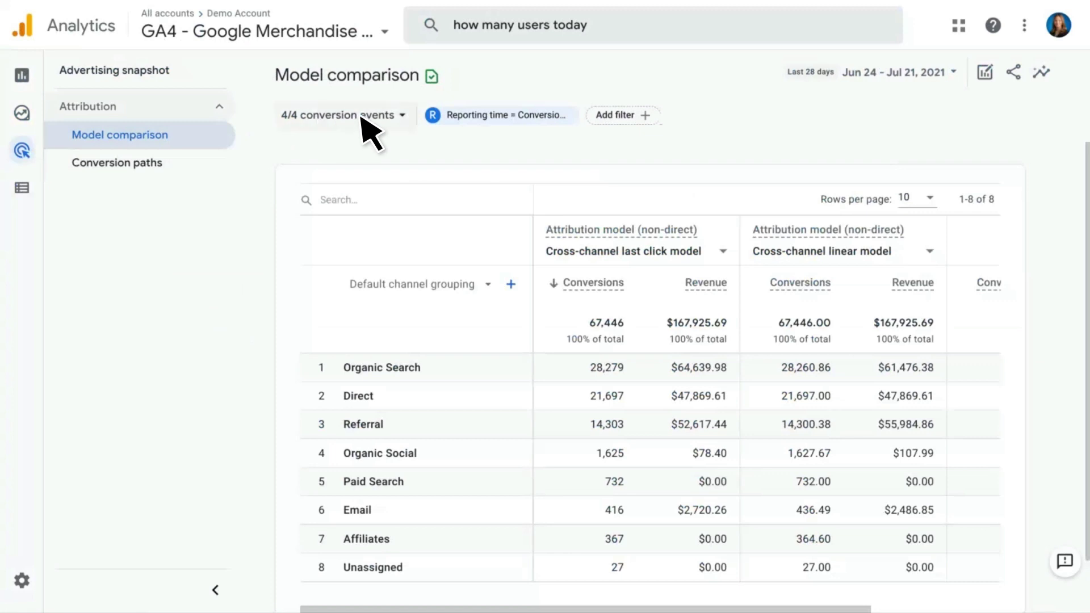
{"action": "left_click", "coordinate": [402, 117]}
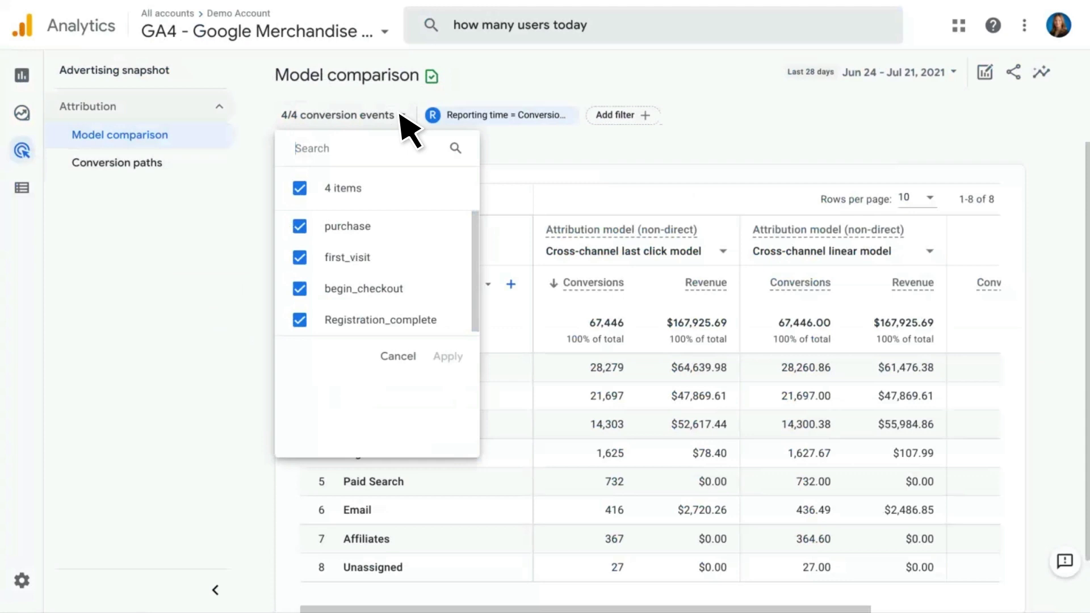
{"action": "left_click", "coordinate": [299, 188]}
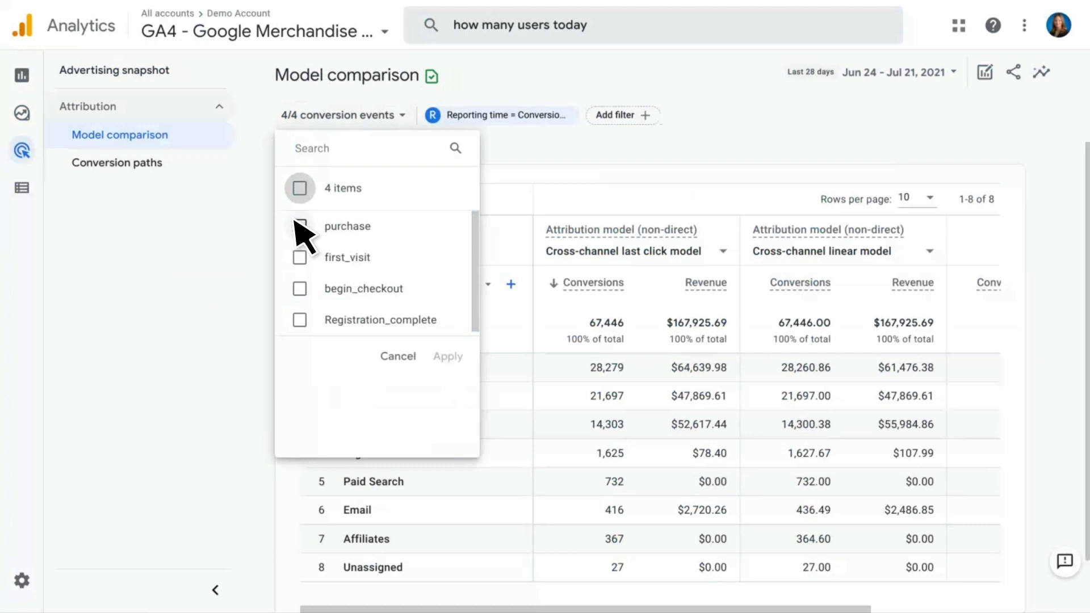
{"action": "left_click", "coordinate": [295, 225]}
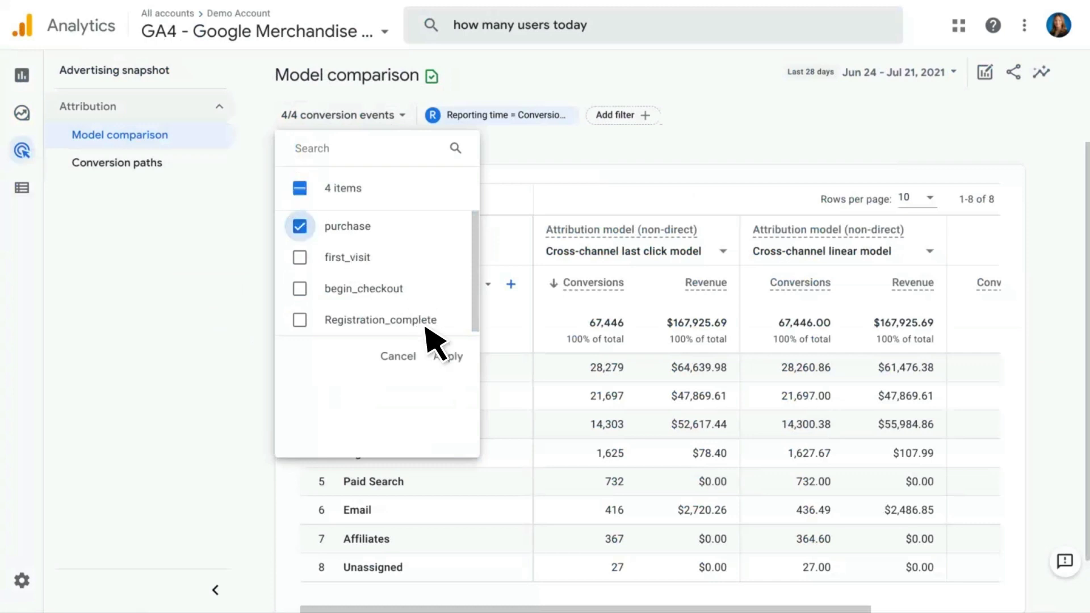
{"action": "left_click", "coordinate": [449, 358]}
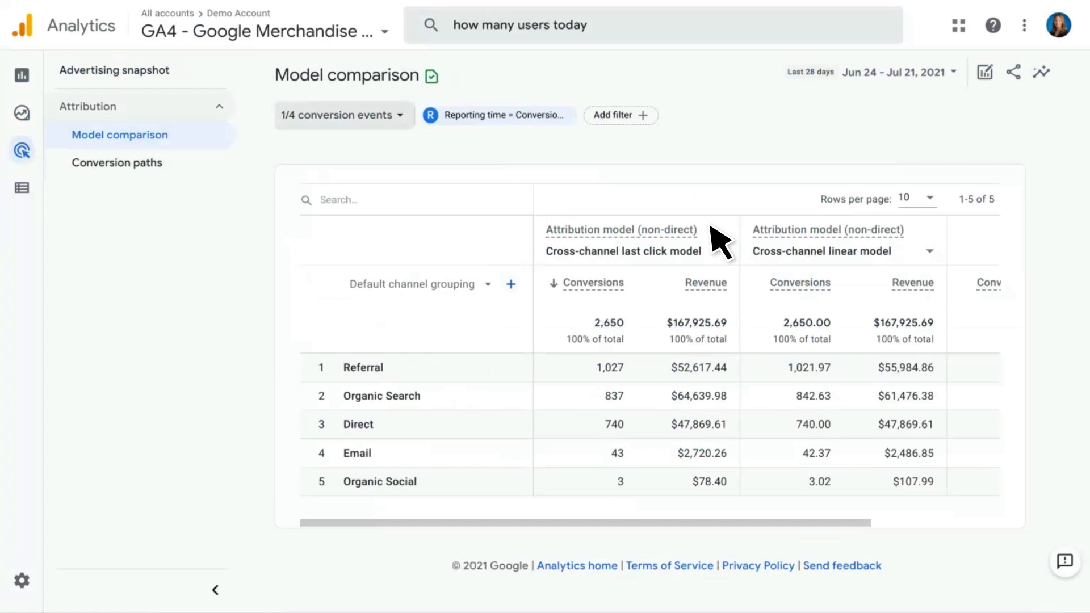
Set the second attribution model to First click and scroll the table to check % Change
{"action": "left_click", "coordinate": [907, 249]}
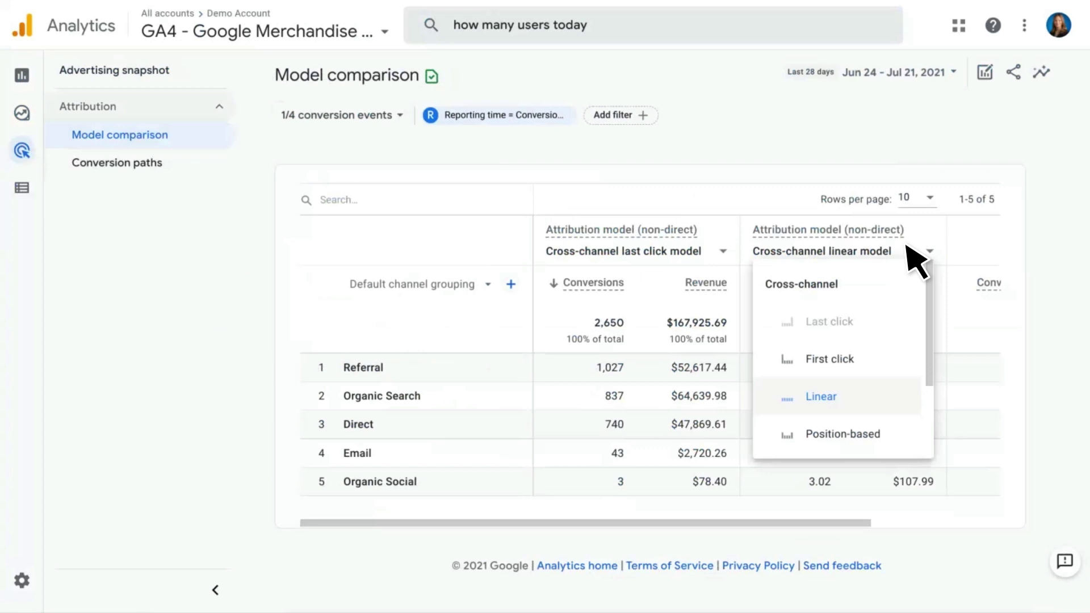
{"action": "left_click", "coordinate": [866, 355]}
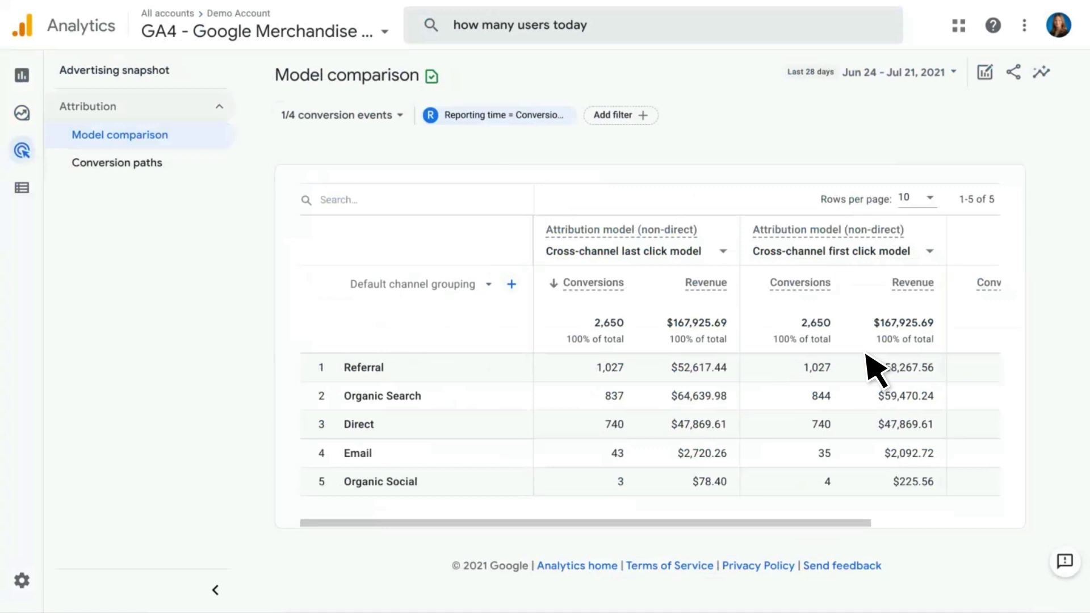
{"action": "scroll", "coordinate": [875, 369], "scroll_direction": "right", "scroll_amount": 5}
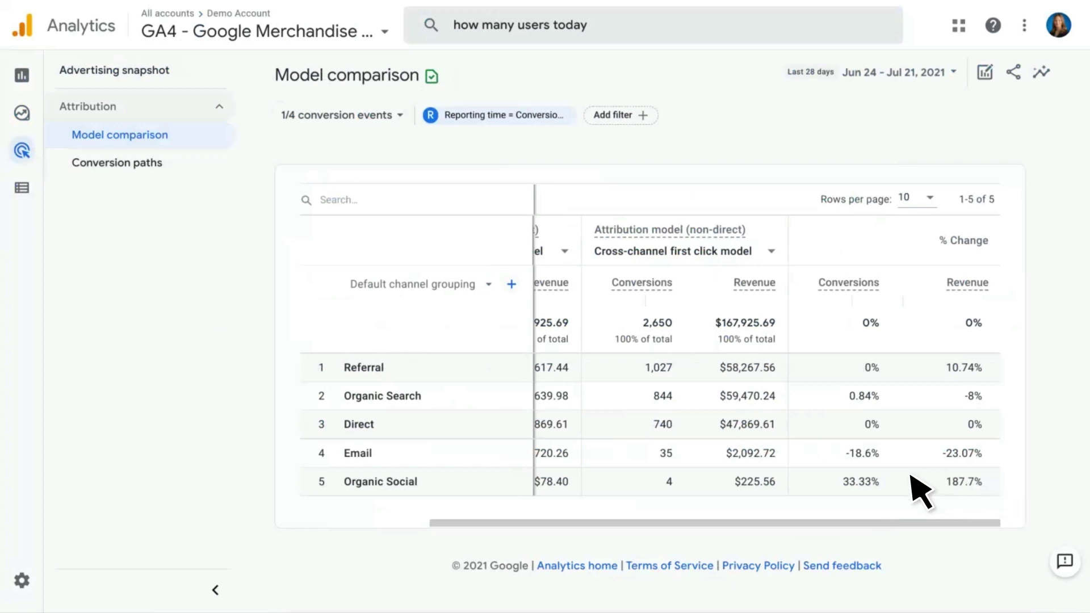
{"action": "scroll", "coordinate": [920, 491], "scroll_direction": "left", "scroll_amount": 3}
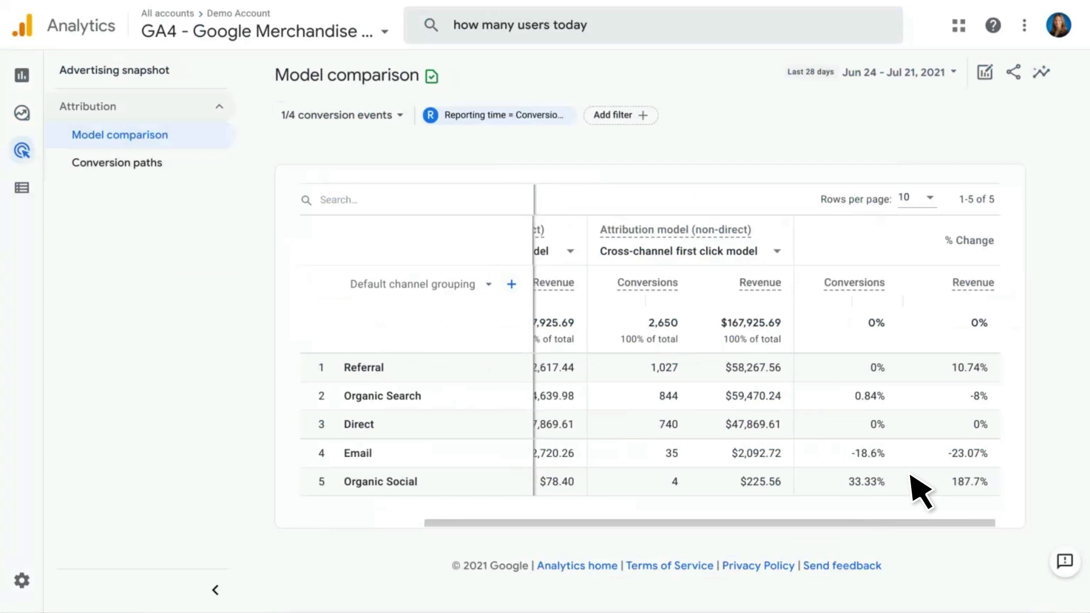
{"action": "scroll", "coordinate": [920, 491], "scroll_direction": "left", "scroll_amount": 2}
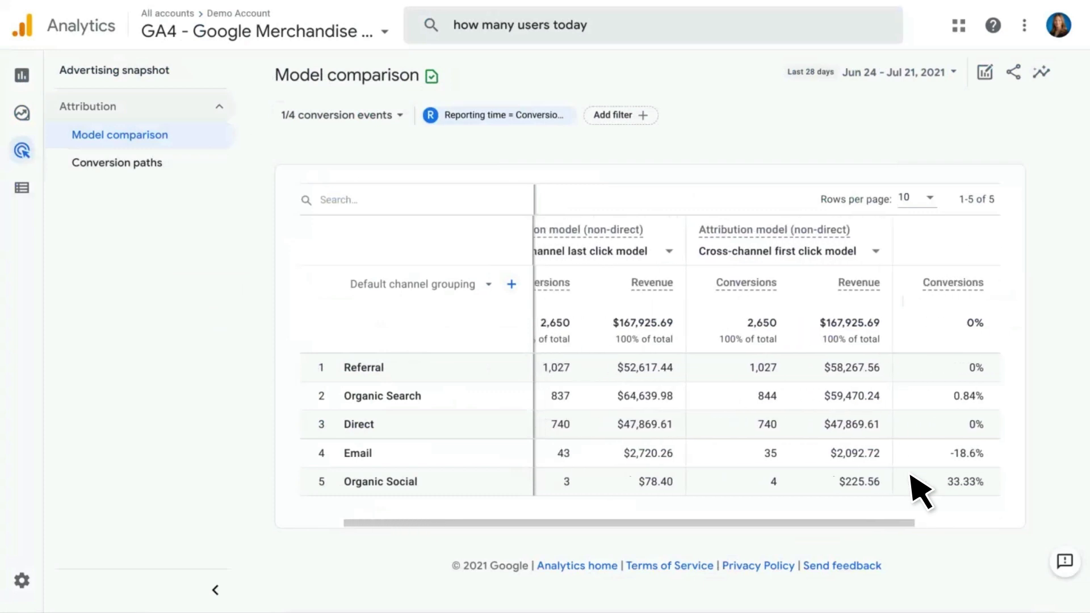
{"action": "scroll", "coordinate": [920, 491], "scroll_direction": "left", "scroll_amount": 1}
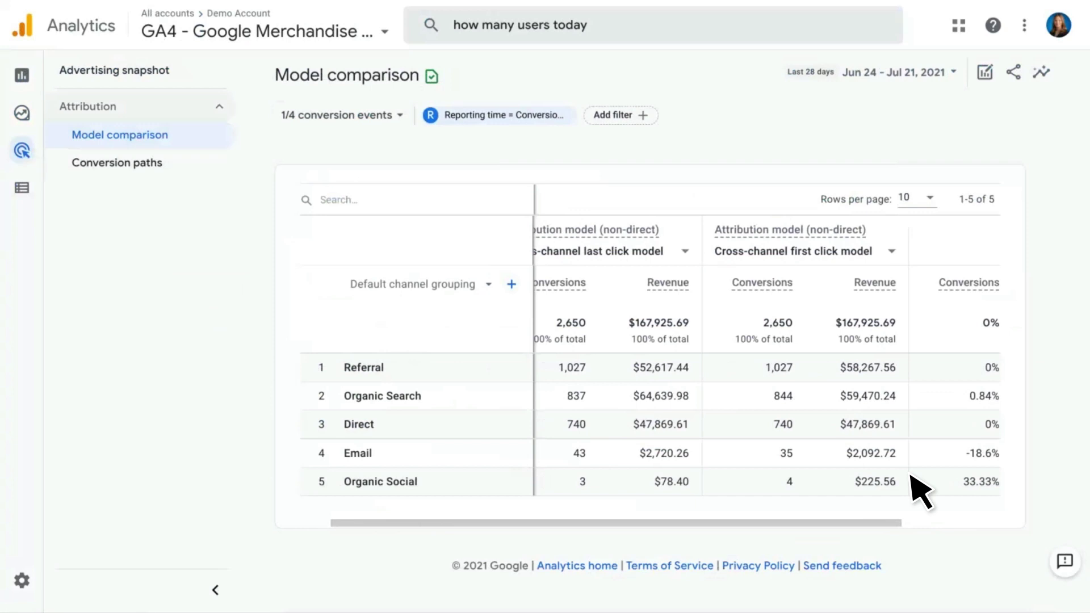
{"action": "scroll", "coordinate": [920, 491], "scroll_direction": "left", "scroll_amount": 2}
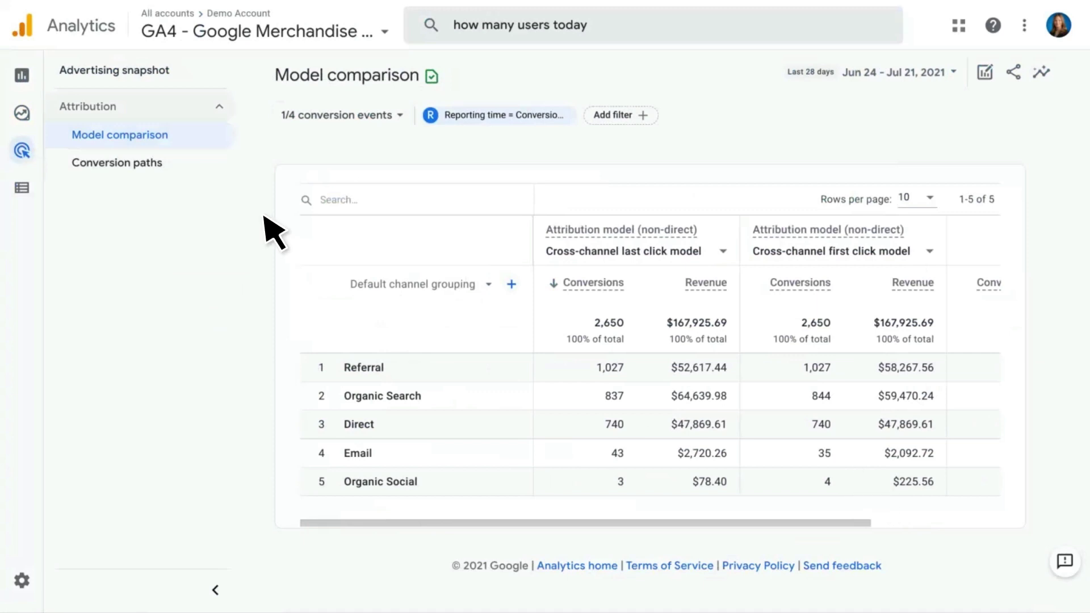
Open Conversion paths, check the conversion events list unchanged, and scroll to the paths table
{"action": "left_click", "coordinate": [187, 177]}
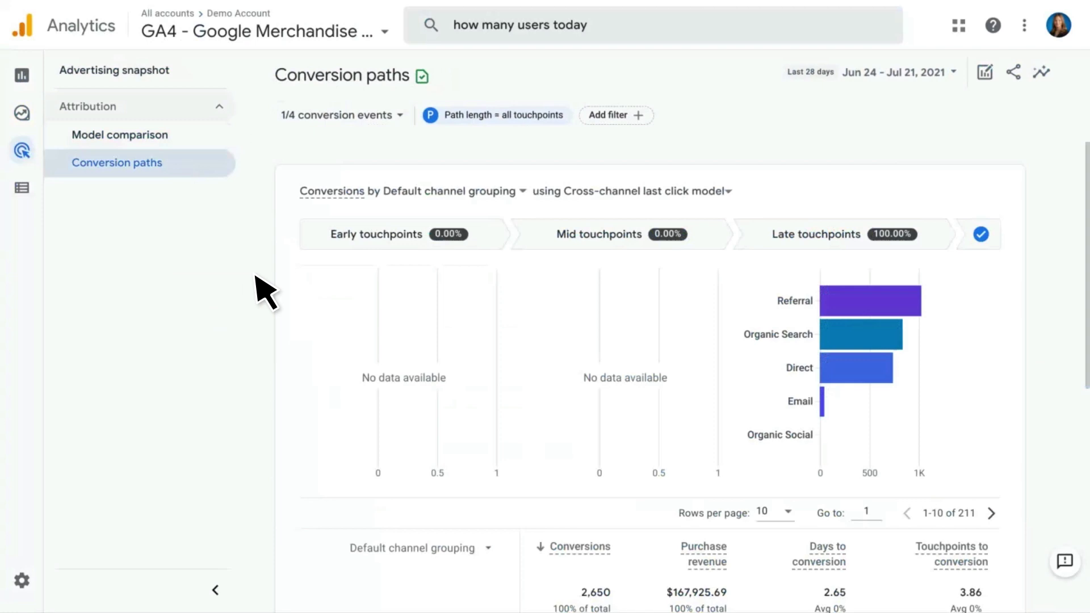
{"action": "left_click", "coordinate": [398, 116]}
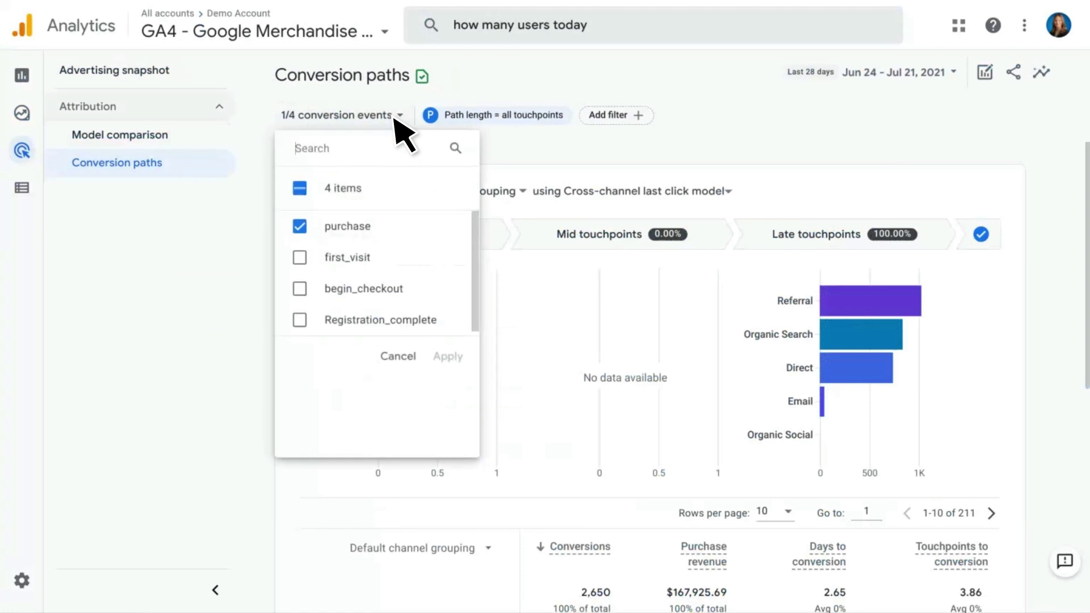
{"action": "left_click", "coordinate": [239, 248]}
{"action": "scroll", "coordinate": [240, 248], "scroll_direction": "down", "scroll_amount": 6}
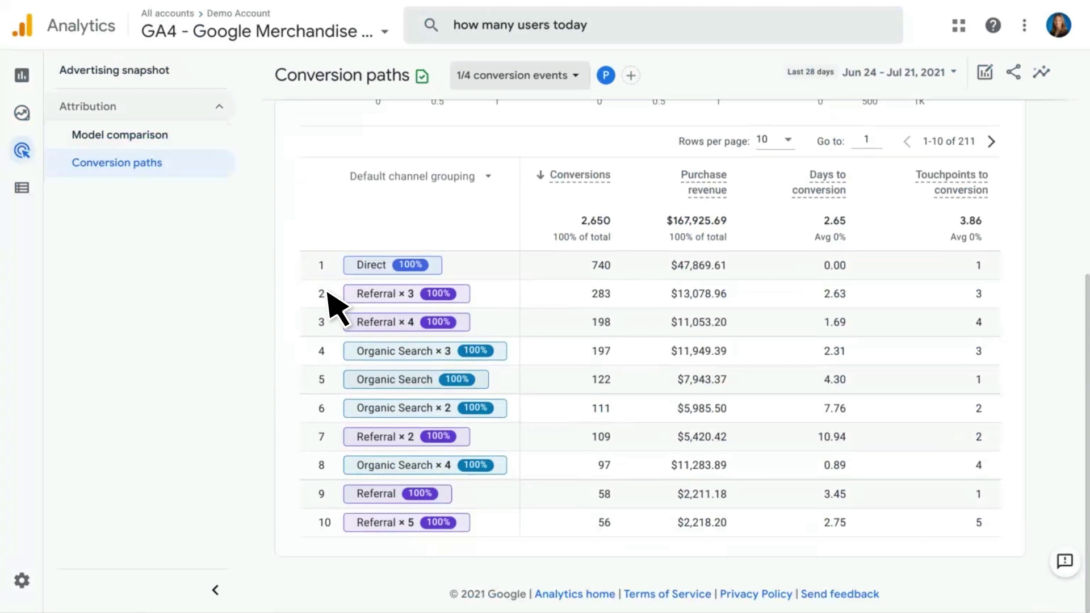
{"action": "mouse_move", "coordinate": [22, 205]}
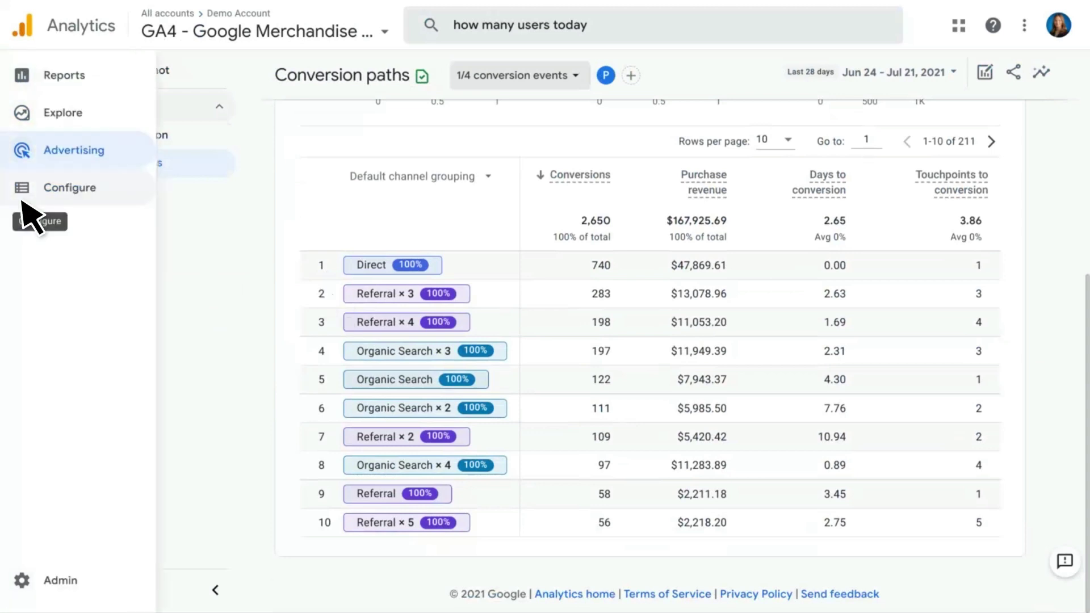
Go to Configure's Events list, then open Conversions showing the four conversion events
{"action": "left_click", "coordinate": [111, 199]}
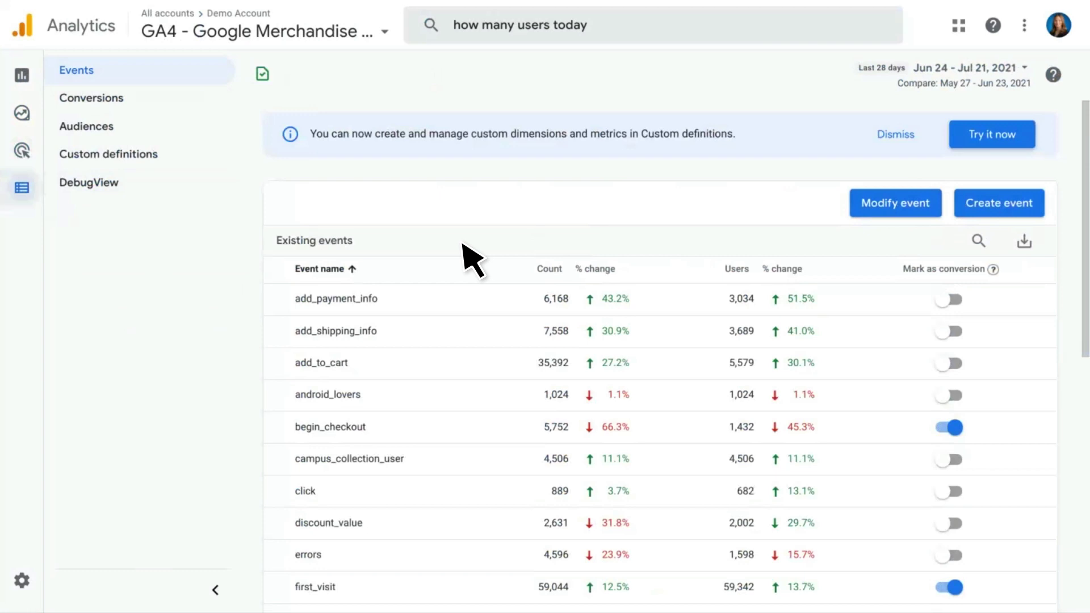
{"action": "left_click", "coordinate": [176, 98]}
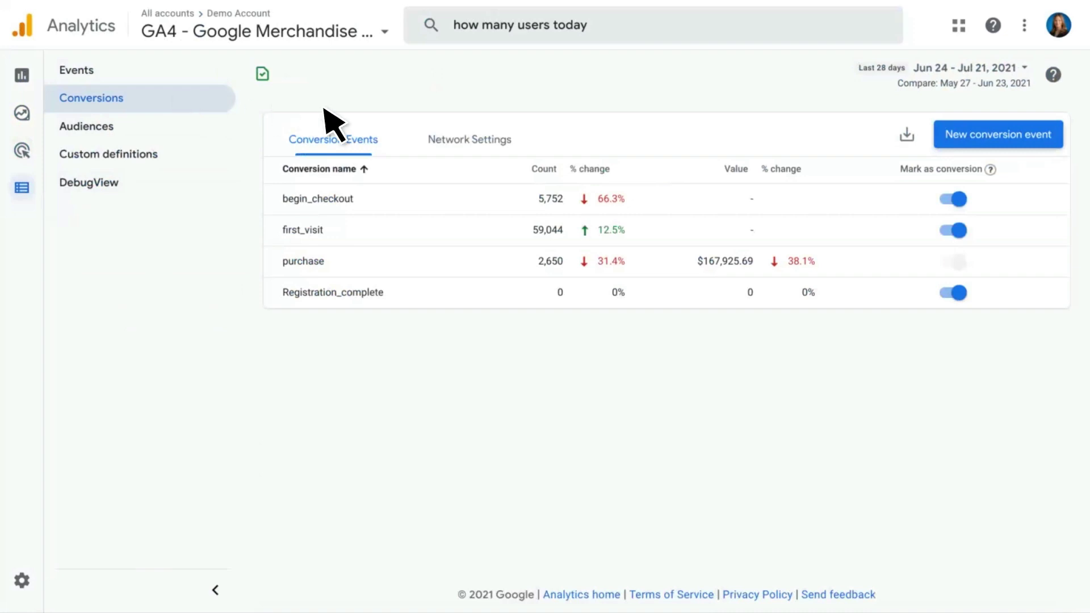
Check the conversion Network Settings, then view the eight audiences led by All Users at 67,570
{"action": "left_click", "coordinate": [528, 134]}
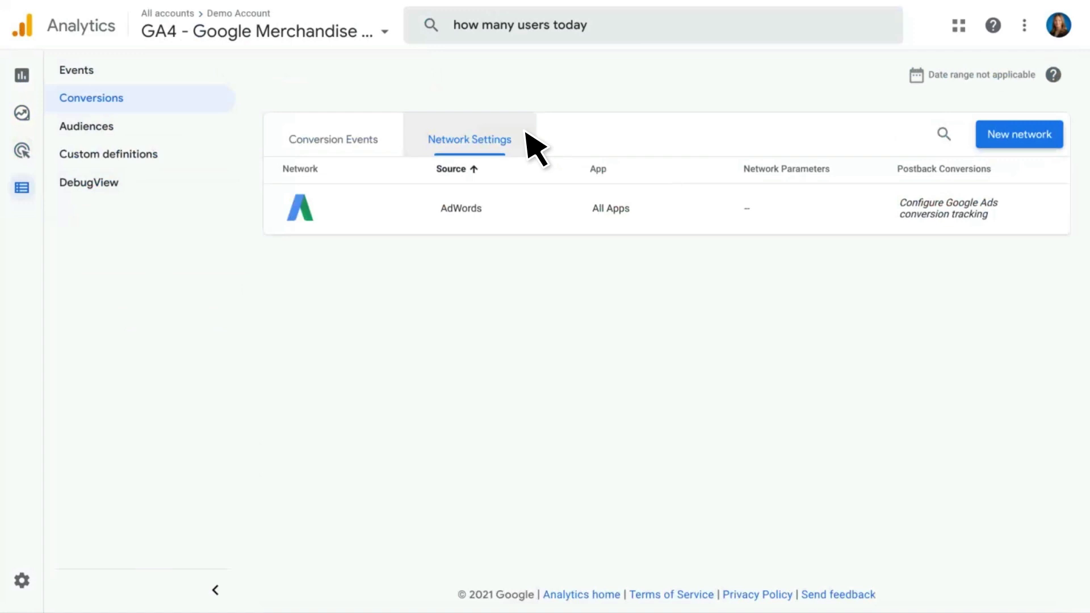
{"action": "left_click", "coordinate": [195, 122]}
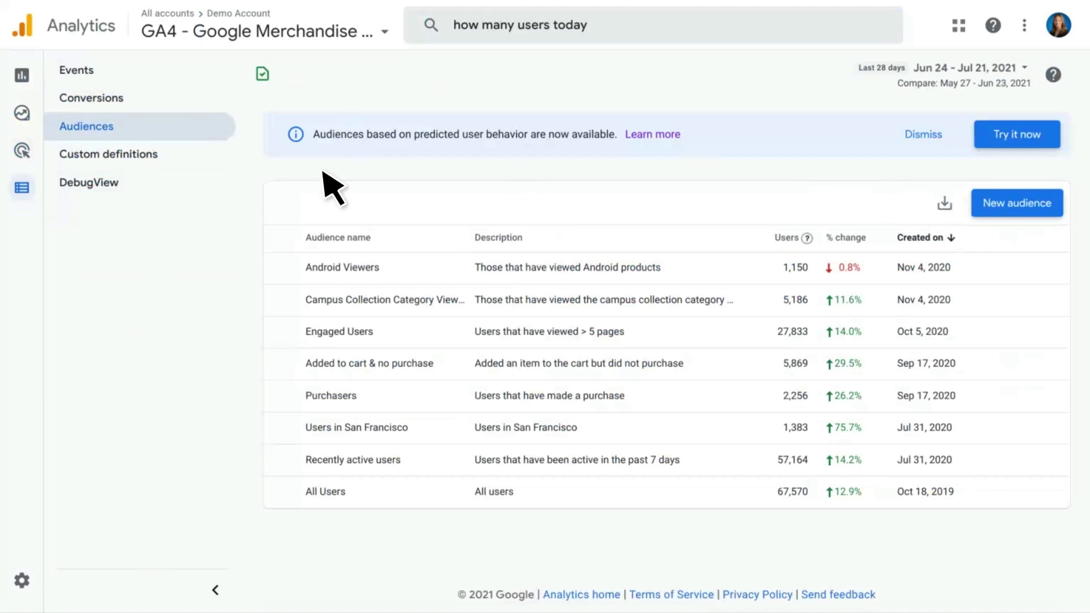
Show the custom dimensions list, including member and member_level with User scope
{"action": "left_click", "coordinate": [190, 153]}
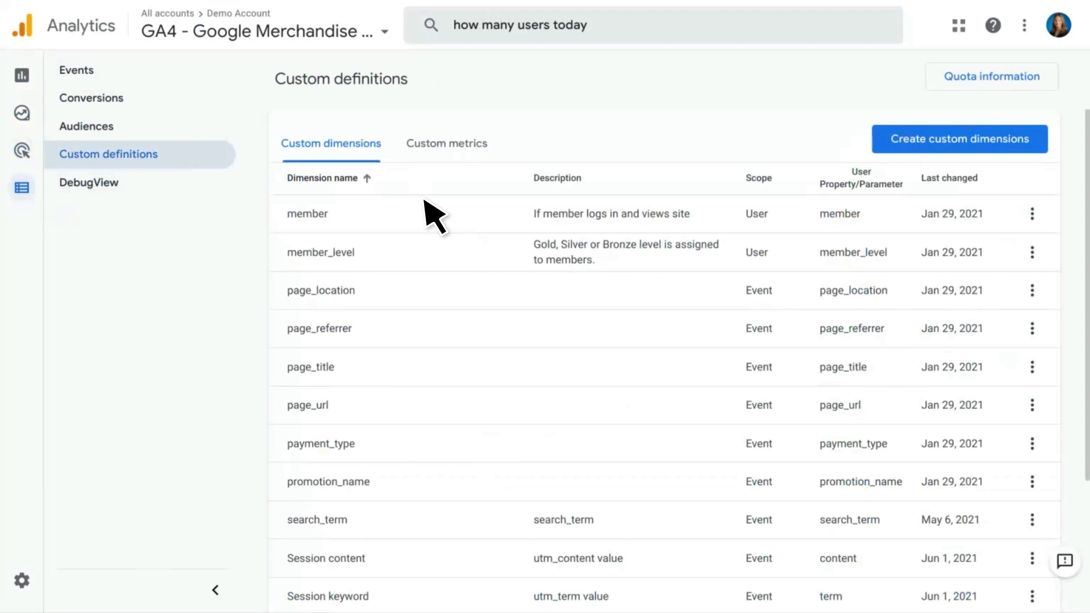
Preview the custom dimension form and custom metrics, then view DebugView's events for device web 10
{"action": "scroll", "coordinate": [426, 203], "scroll_direction": "down", "scroll_amount": 3}
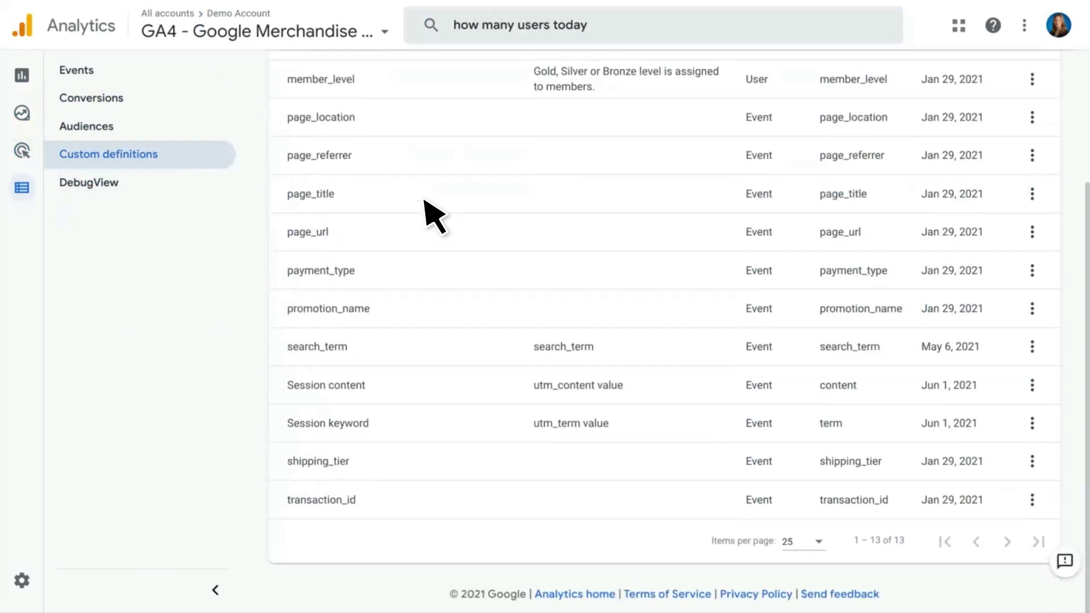
{"action": "scroll", "coordinate": [426, 203], "scroll_direction": "up", "scroll_amount": 3}
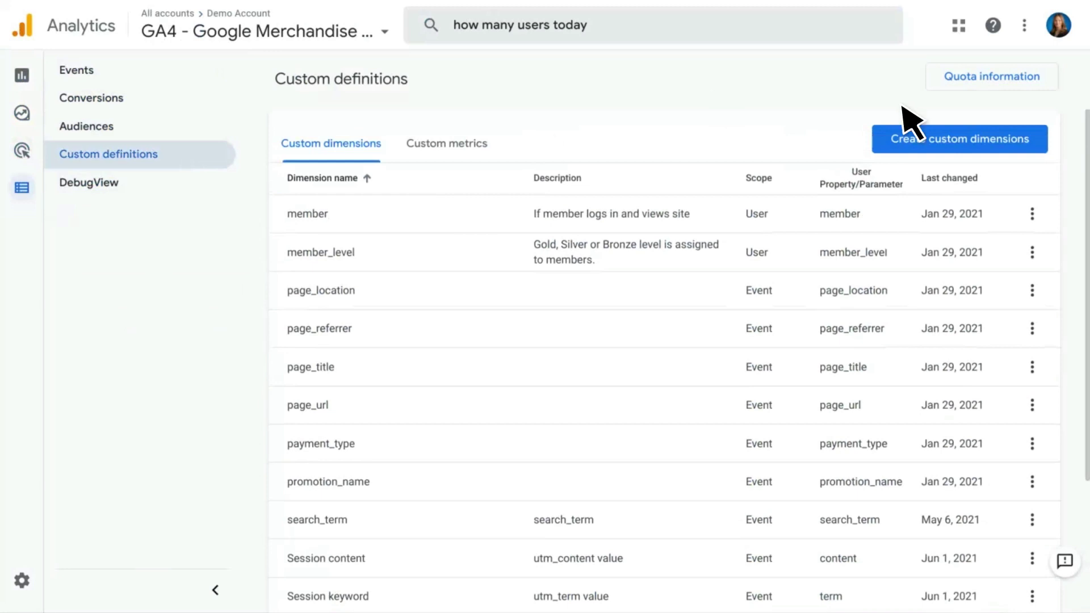
{"action": "left_click", "coordinate": [875, 127]}
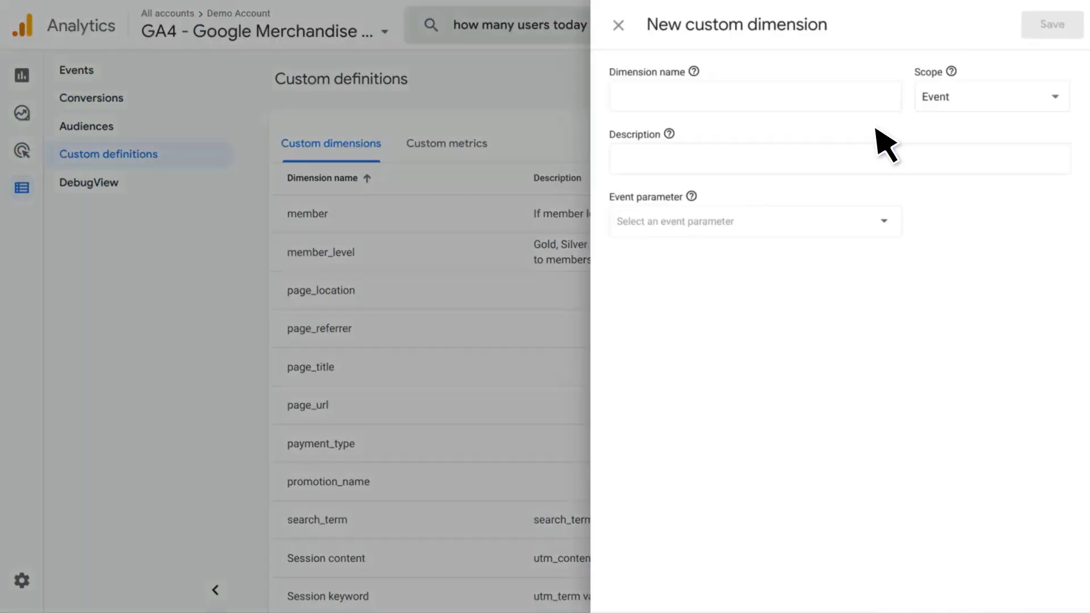
{"action": "left_click", "coordinate": [618, 26]}
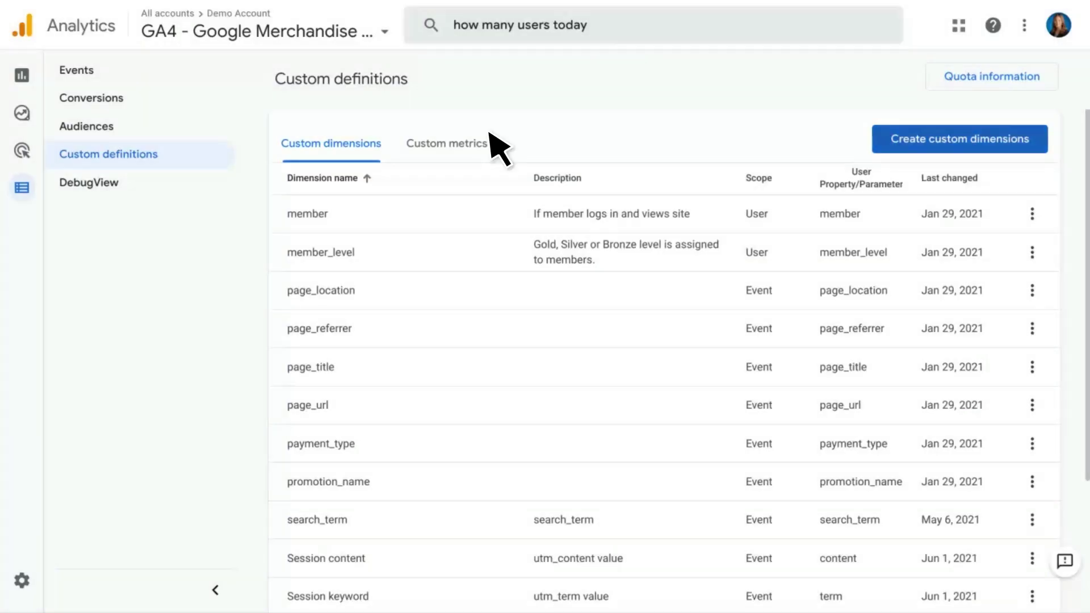
{"action": "left_click", "coordinate": [492, 136]}
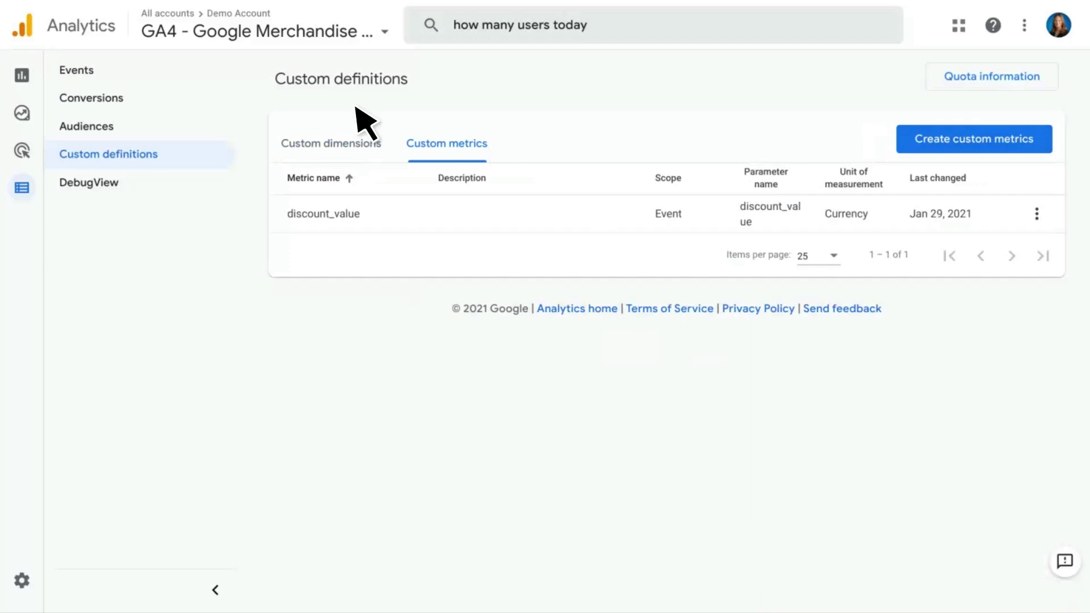
{"action": "left_click", "coordinate": [142, 182]}
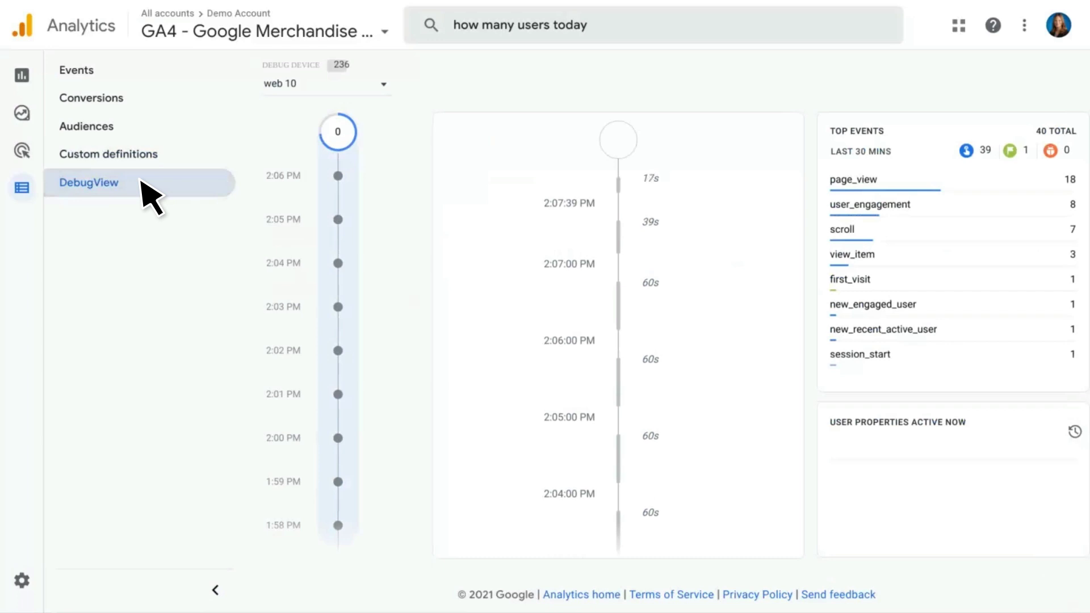
{"action": "mouse_move", "coordinate": [32, 511]}
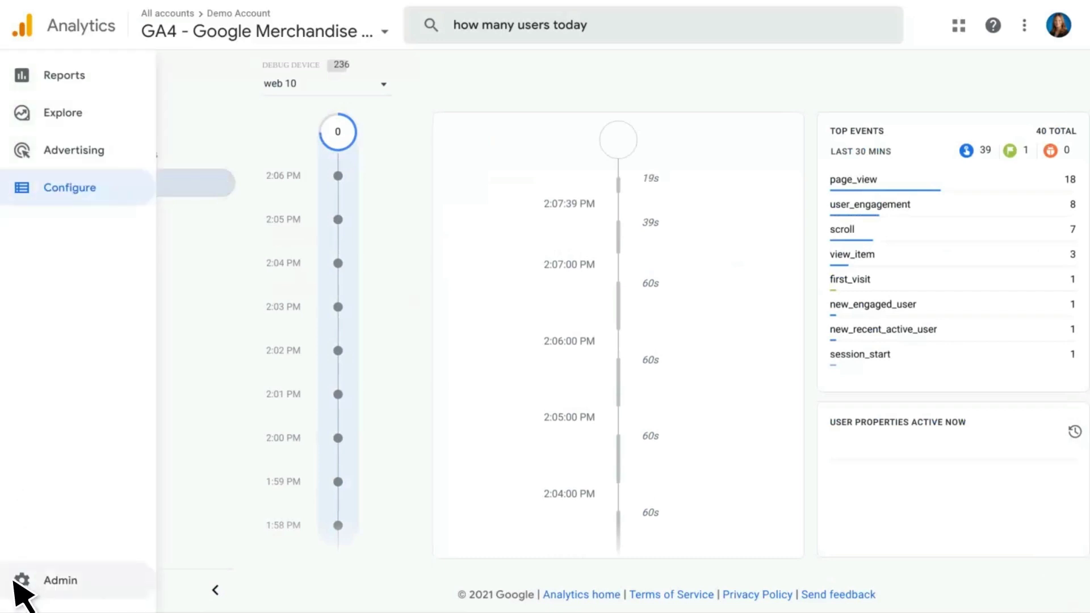
Browse the Demo Account and GA4 Google Merchandise Store property settings, down to product linking
{"action": "left_click", "coordinate": [90, 586]}
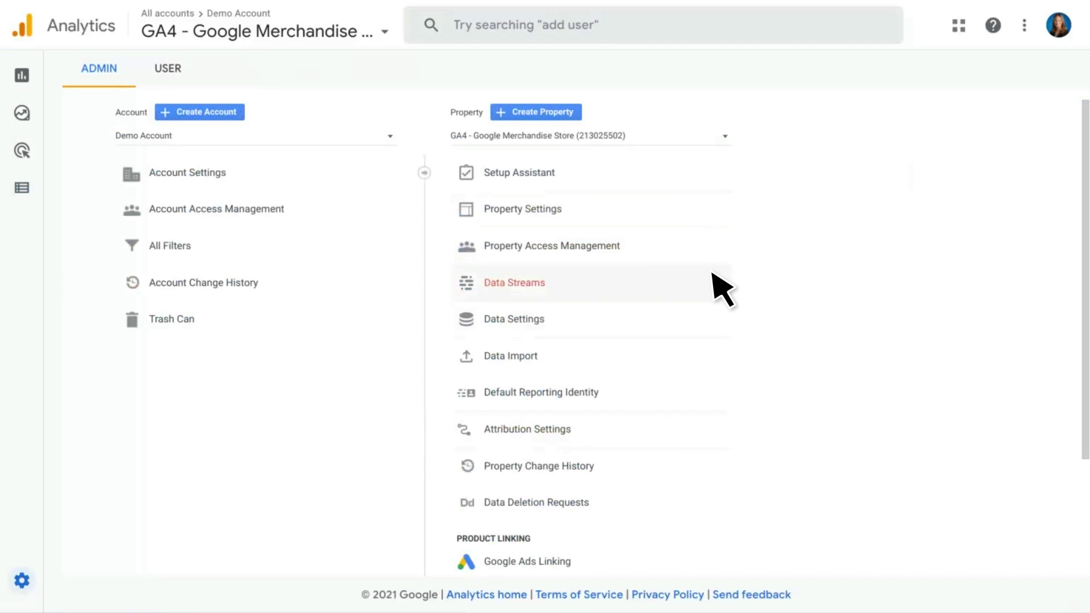
{"action": "scroll", "coordinate": [713, 274], "scroll_direction": "down", "scroll_amount": 3}
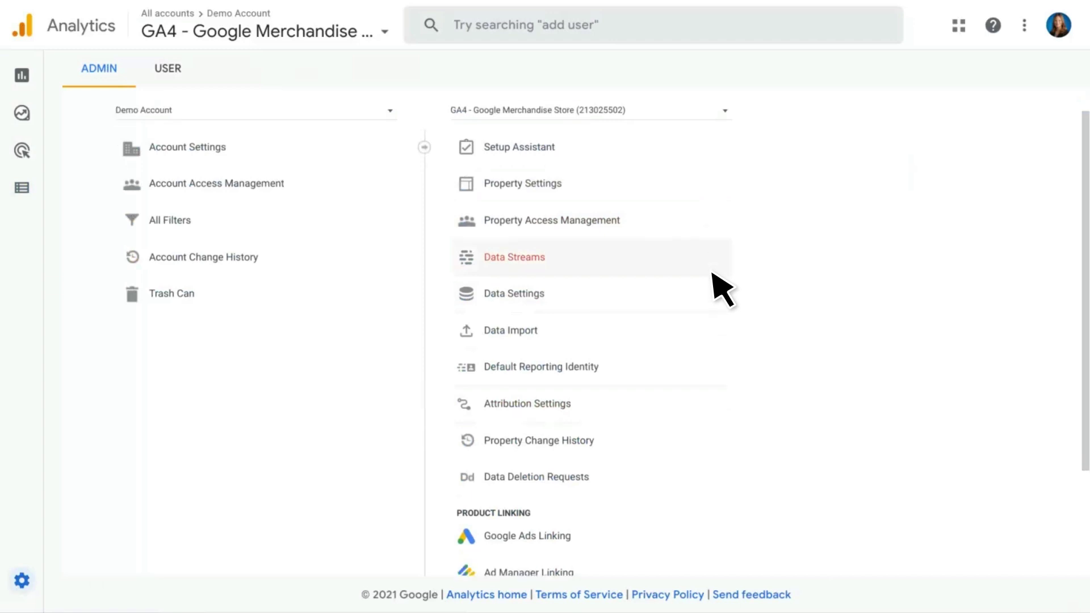